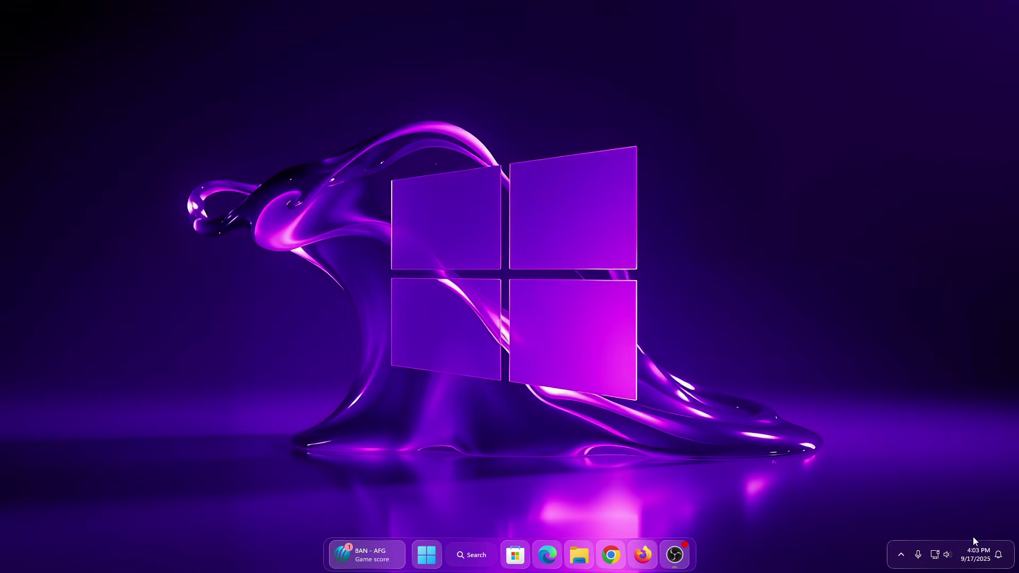
View the notification center with its full month calendar expanded, and close it again.
{"action": "left_click", "coordinate": [979, 554]}
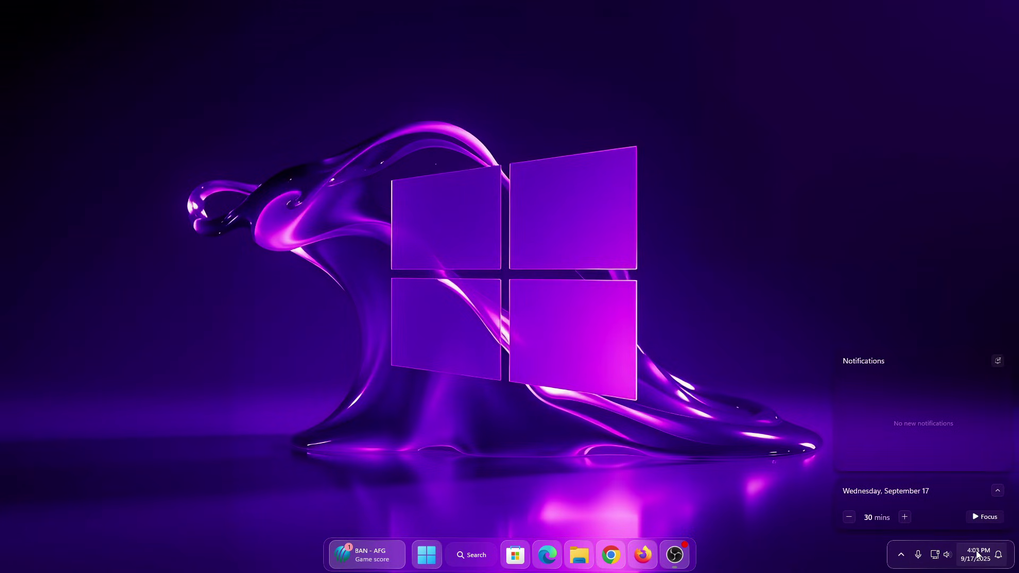
{"action": "left_click", "coordinate": [998, 492]}
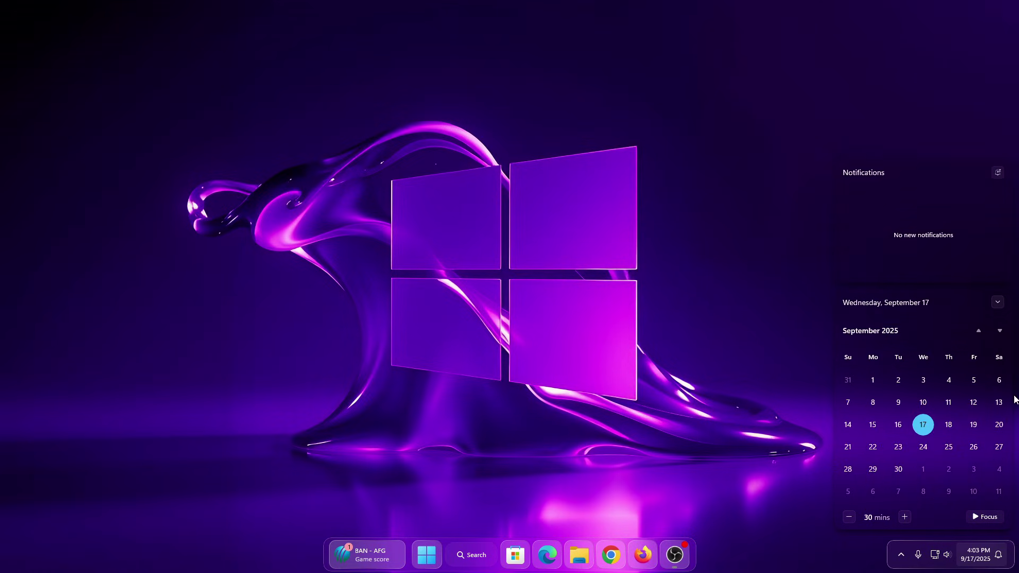
{"action": "left_click", "coordinate": [1000, 307]}
{"action": "left_click", "coordinate": [782, 298]}
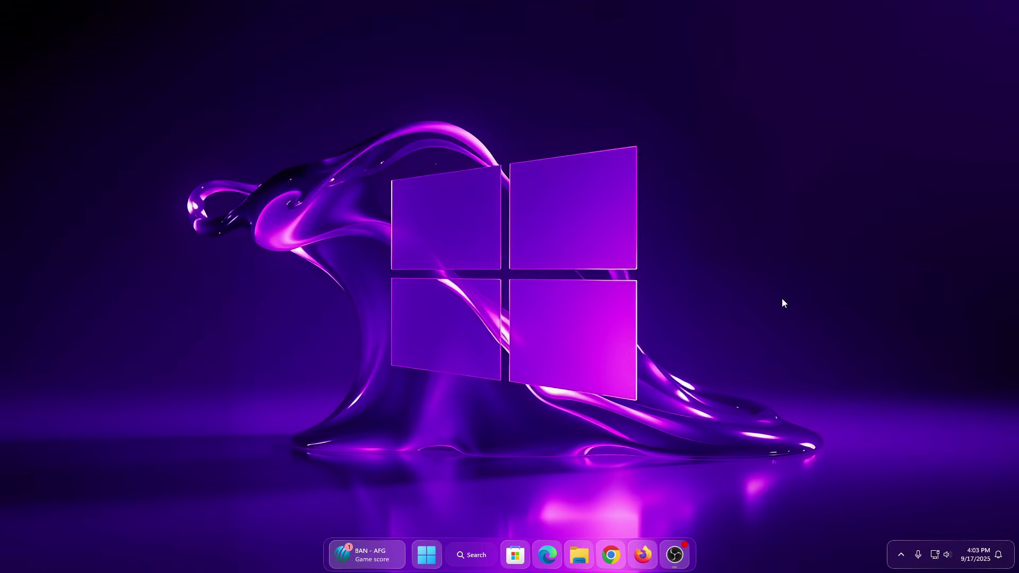
Look through the Start menu's power options and its full list of installed apps.
{"action": "left_click", "coordinate": [441, 552]}
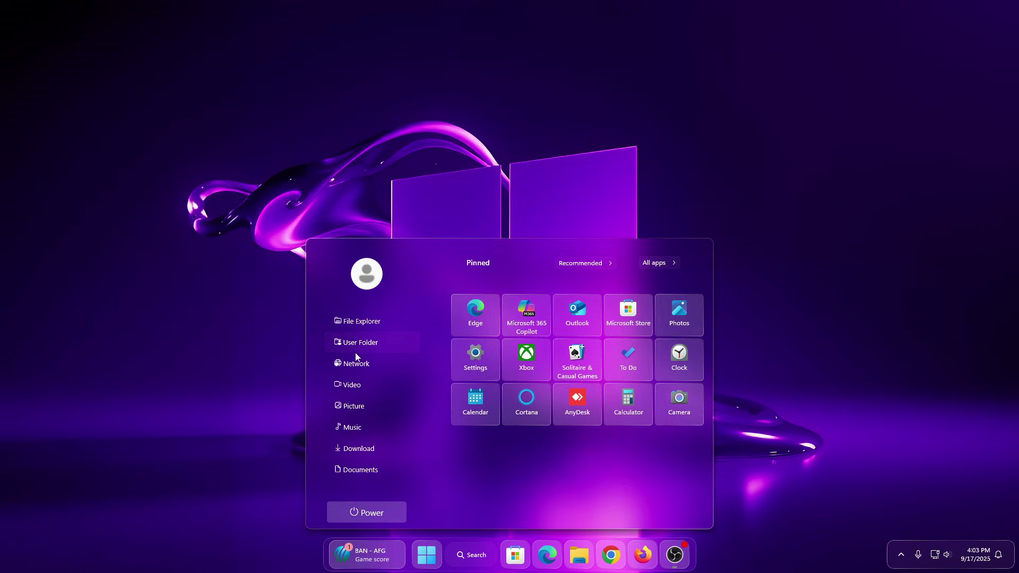
{"action": "left_click", "coordinate": [350, 512]}
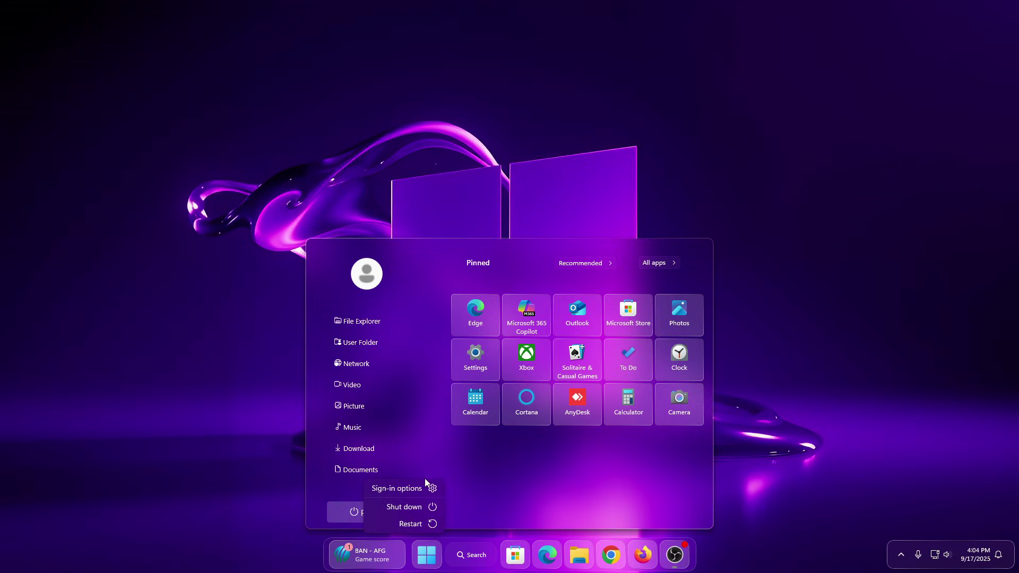
{"action": "left_click", "coordinate": [444, 456]}
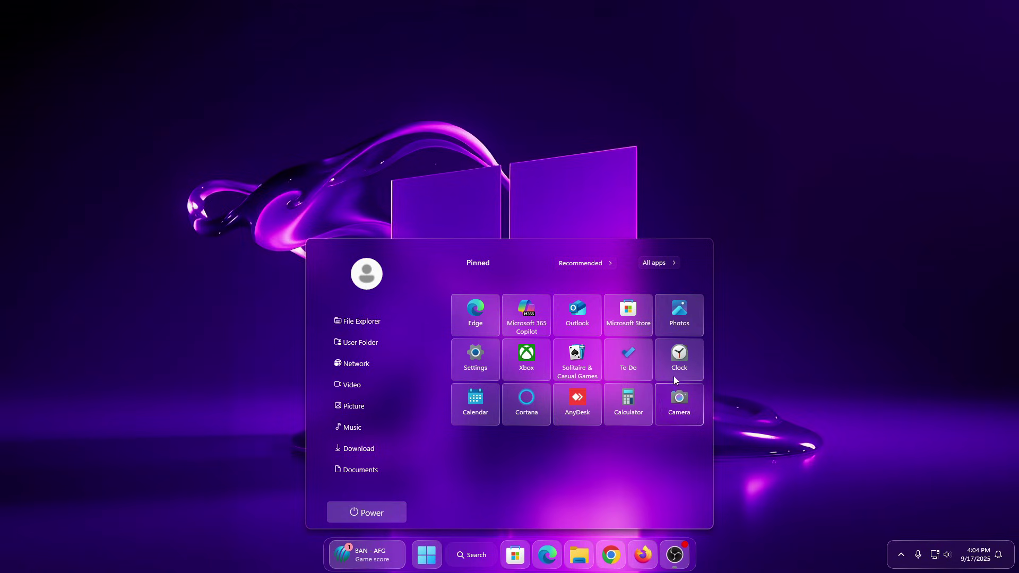
{"action": "left_click", "coordinate": [669, 264]}
{"action": "scroll", "coordinate": [610, 336], "scroll_direction": "down", "scroll_amount": 8}
{"action": "scroll", "coordinate": [609, 335], "scroll_direction": "down", "scroll_amount": 6}
{"action": "scroll", "coordinate": [609, 340], "scroll_direction": "down", "scroll_amount": 8}
{"action": "scroll", "coordinate": [608, 340], "scroll_direction": "down", "scroll_amount": 4}
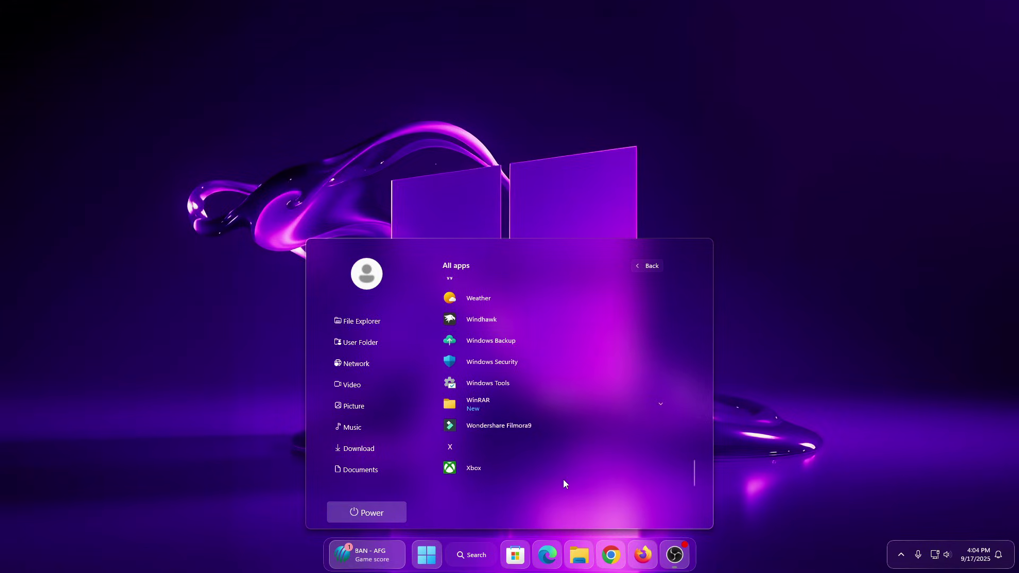
{"action": "left_click", "coordinate": [793, 353]}
Open the Desktop folder in File Explorer and shift the window slightly to examine its transparent styling.
{"action": "left_click", "coordinate": [581, 553]}
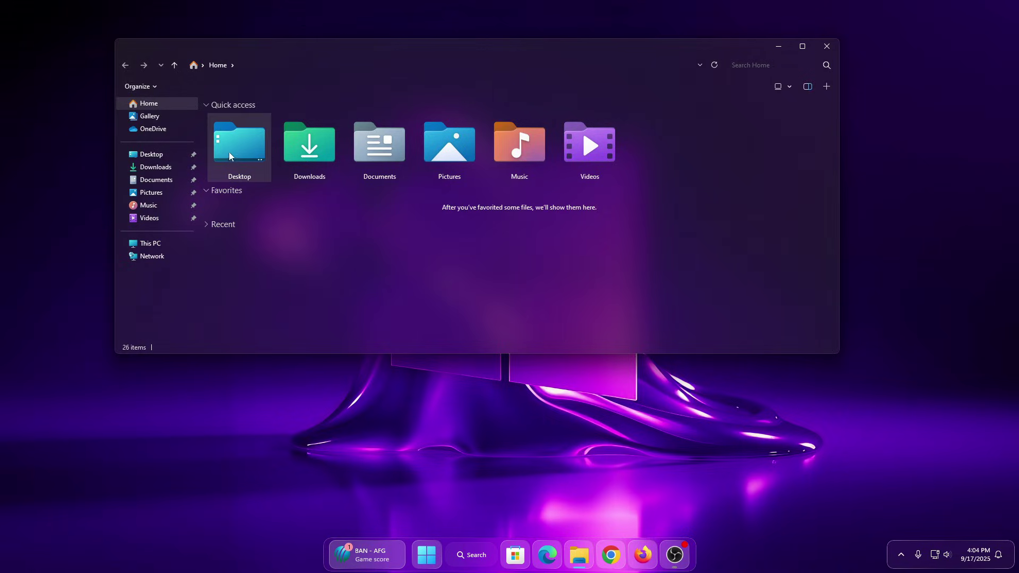
{"action": "double_click", "coordinate": [228, 150]}
{"action": "mouse_move", "coordinate": [492, 49]}
{"action": "left_mouse_down"}
{"action": "mouse_move", "coordinate": [504, 79]}
{"action": "mouse_move", "coordinate": [437, 113]}
{"action": "mouse_move", "coordinate": [472, 49]}
{"action": "left_mouse_up"}
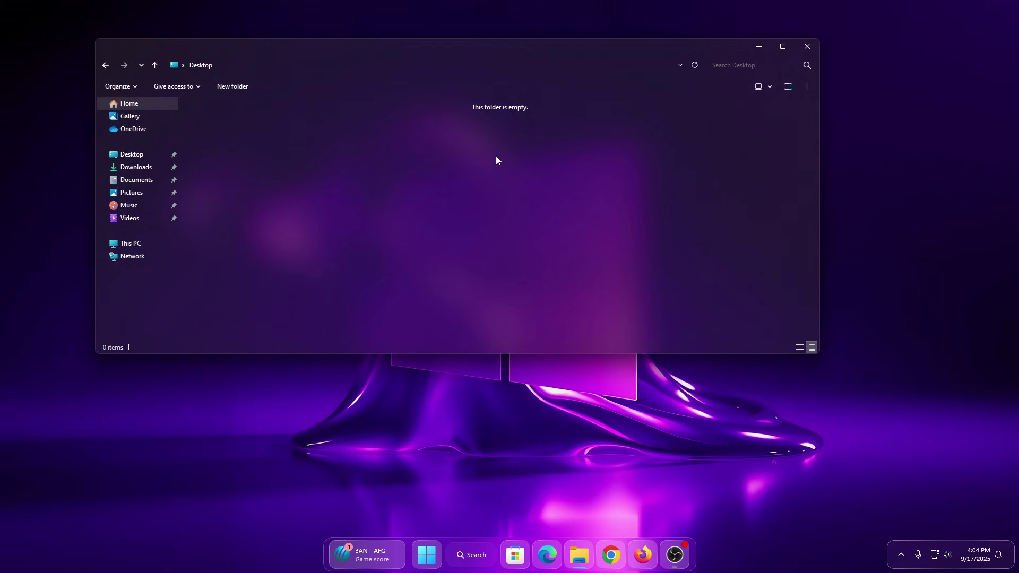
View the Start menu and the expanded calendar together over the File Explorer window, and close them all.
{"action": "left_click", "coordinate": [427, 555]}
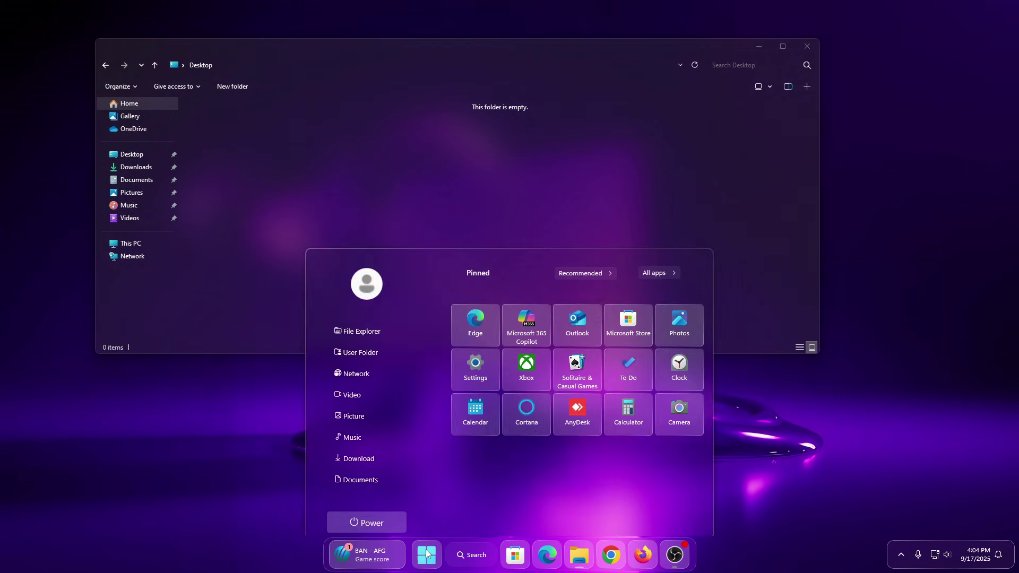
{"action": "left_click", "coordinate": [984, 554]}
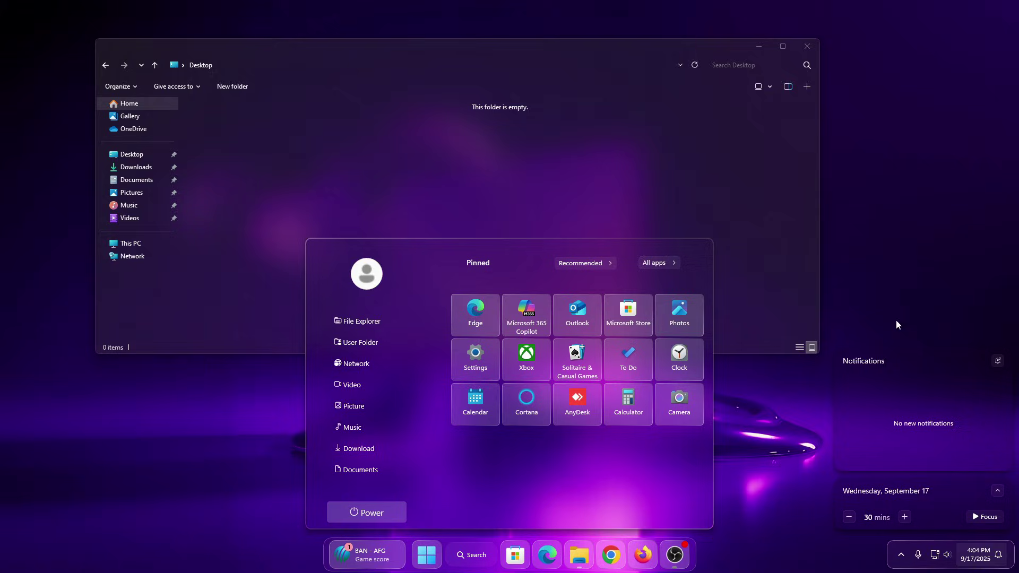
{"action": "left_click", "coordinate": [998, 492]}
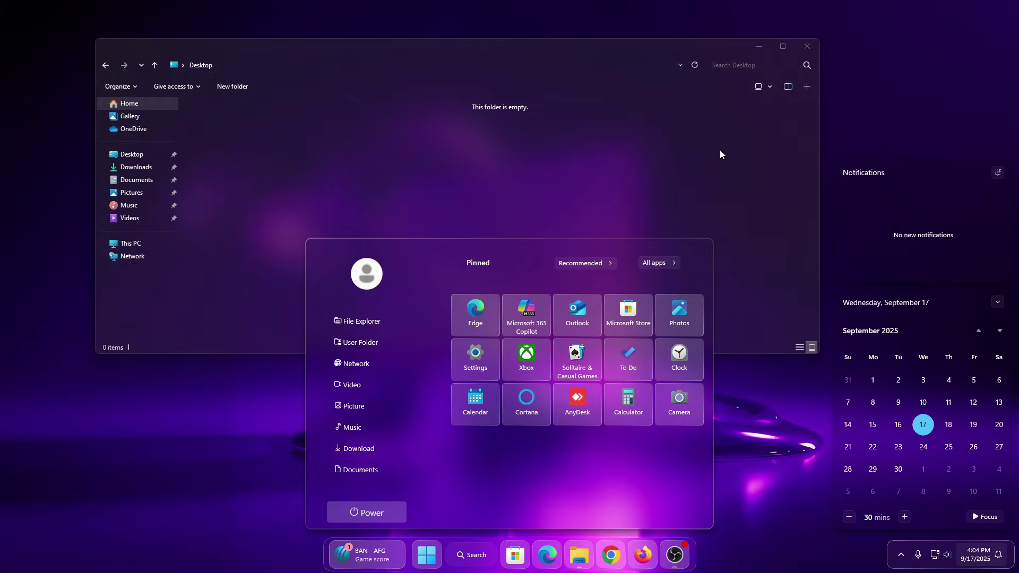
{"action": "left_click", "coordinate": [645, 154]}
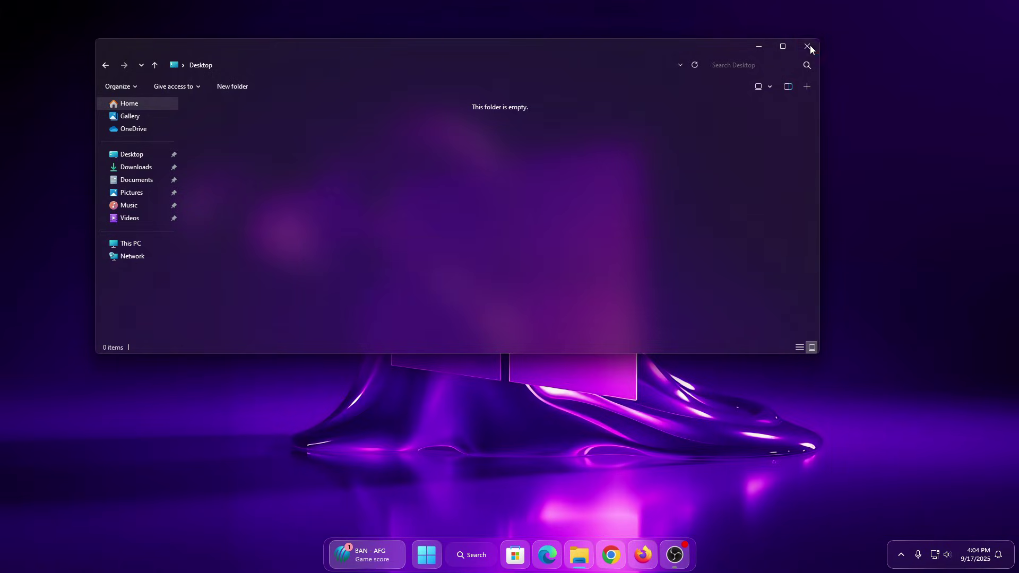
{"action": "left_click", "coordinate": [809, 47]}
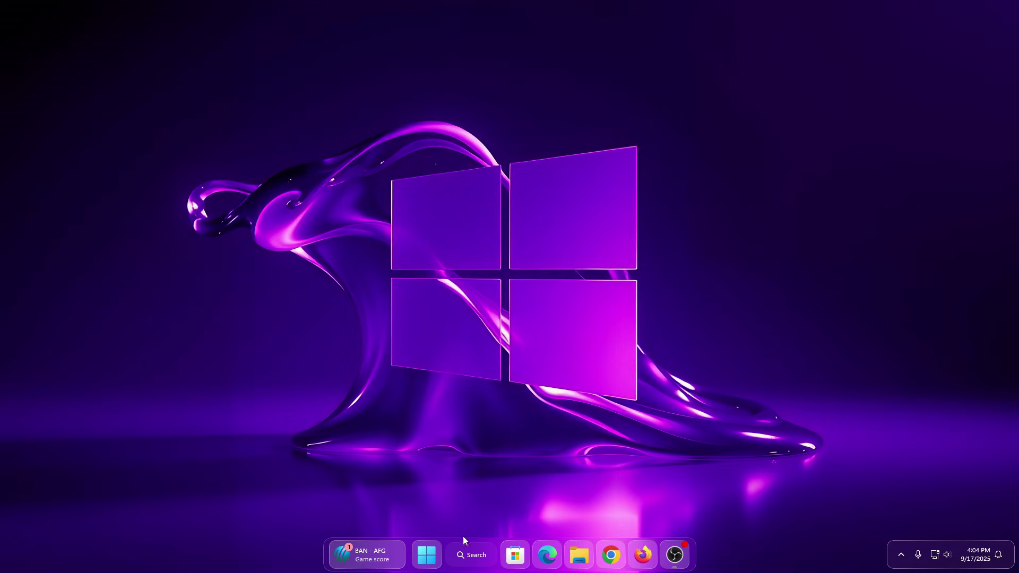
View the account options behind the profile picture in the Start menu, and close the menu.
{"action": "left_click", "coordinate": [428, 542]}
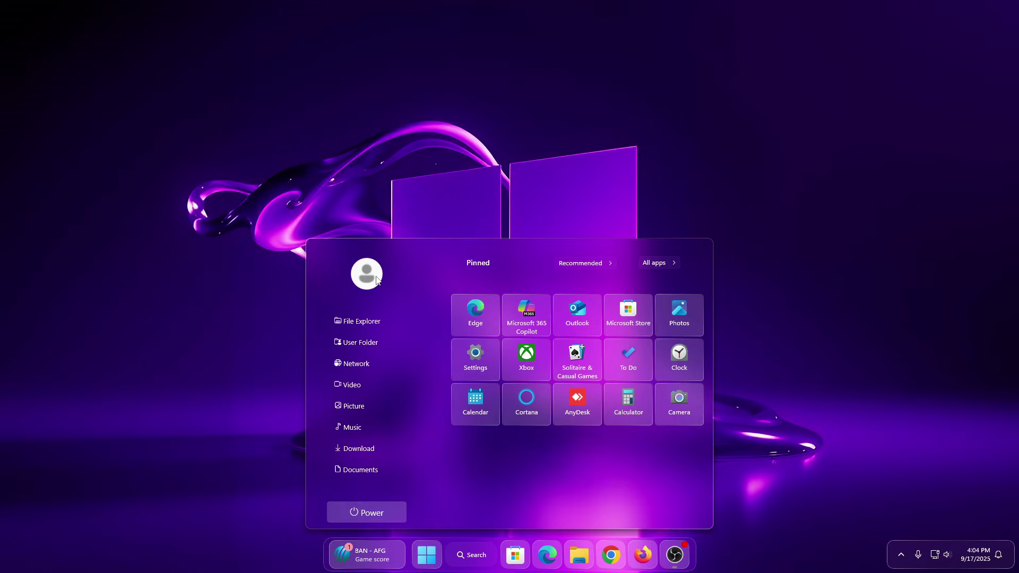
{"action": "left_click", "coordinate": [367, 273]}
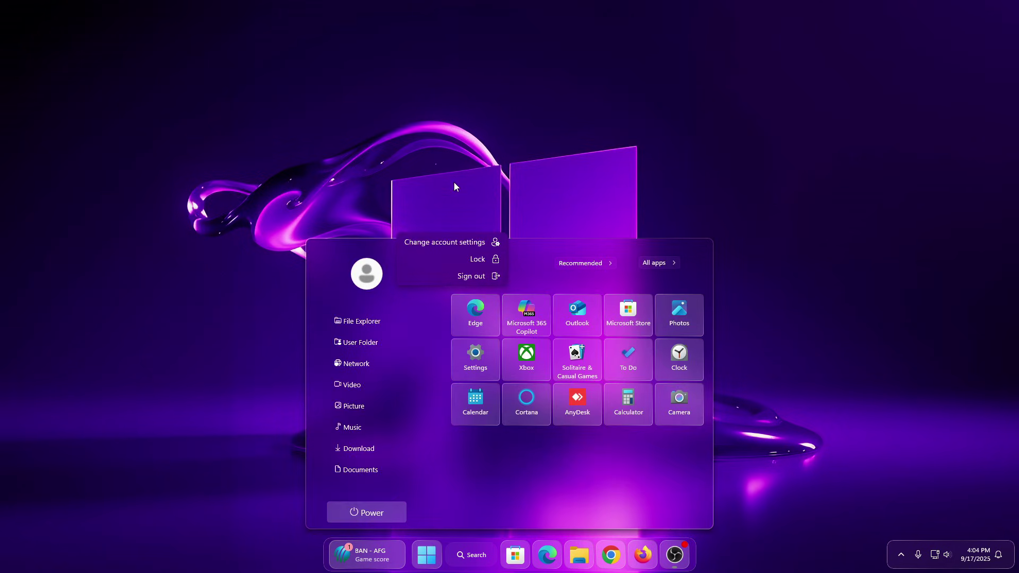
{"action": "left_click", "coordinate": [453, 166]}
{"action": "left_click", "coordinate": [476, 194]}
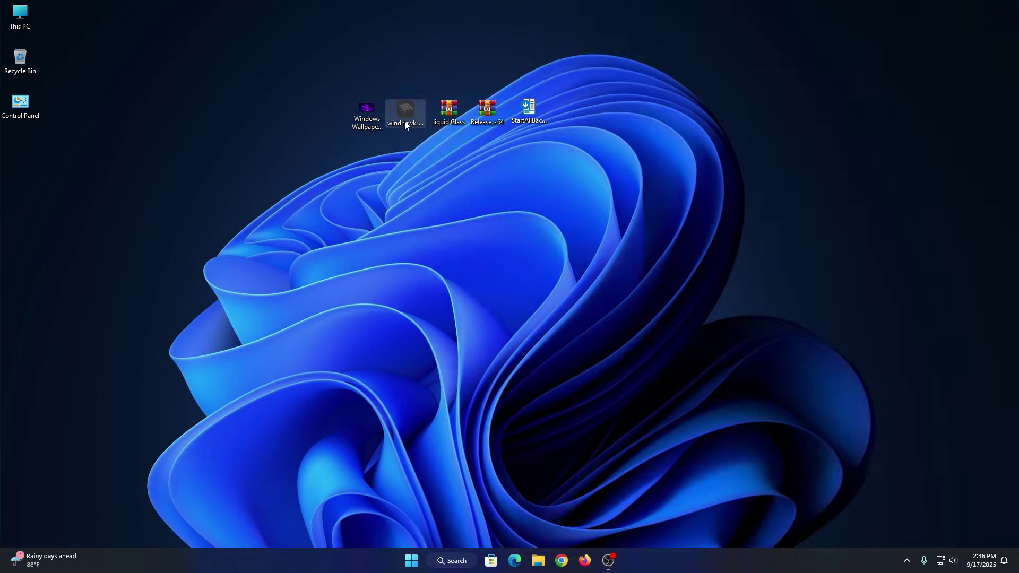
Install Windhawk v1.6.1 from the desktop installer as a standard installation, launch it and show its catalogue of available mods.
{"action": "right_click", "coordinate": [404, 124]}
{"action": "left_click", "coordinate": [443, 191]}
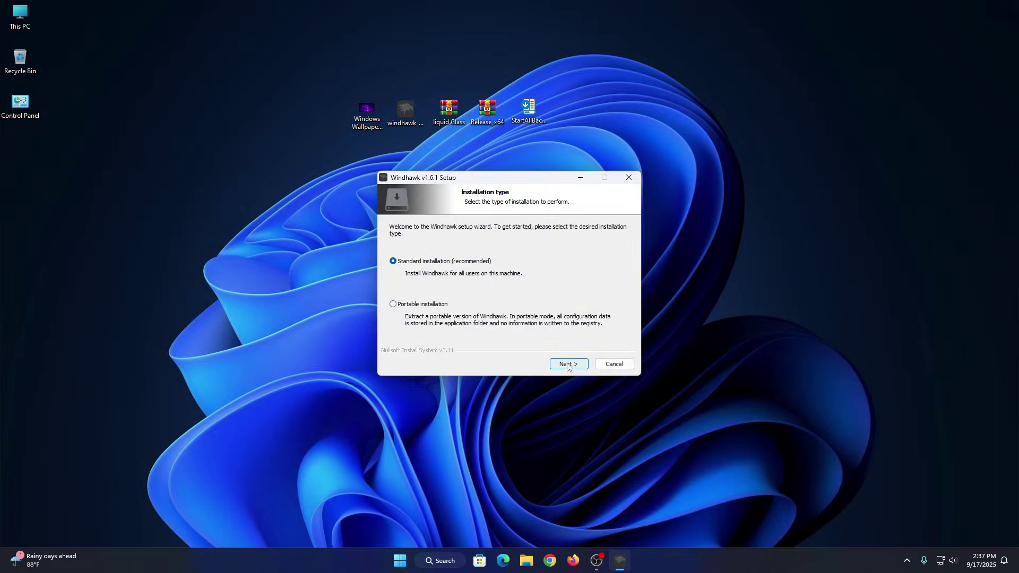
{"action": "left_click", "coordinate": [568, 364]}
{"action": "left_click", "coordinate": [568, 364]}
{"action": "left_click", "coordinate": [568, 364]}
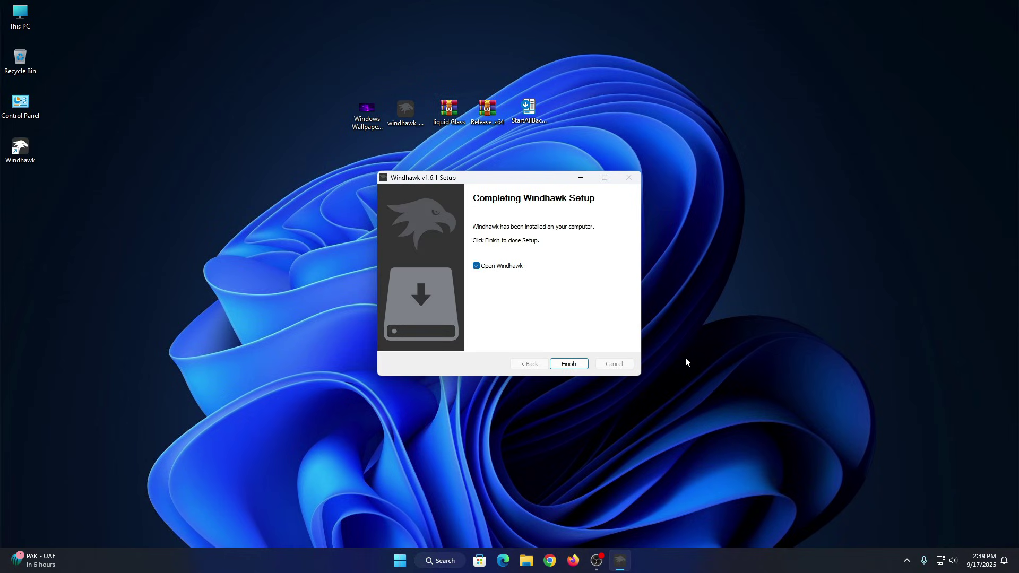
{"action": "left_click", "coordinate": [572, 365]}
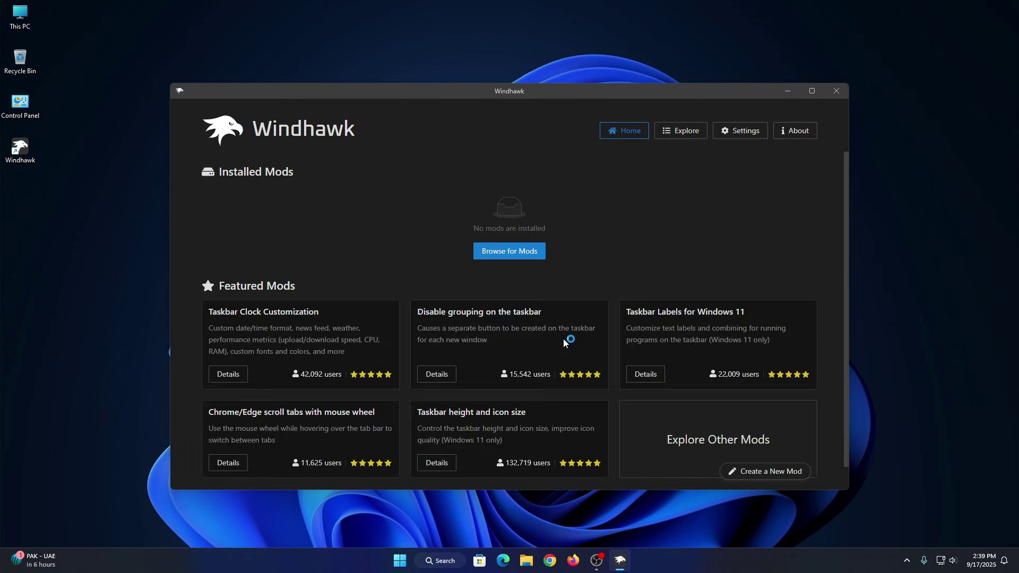
{"action": "left_click", "coordinate": [668, 136]}
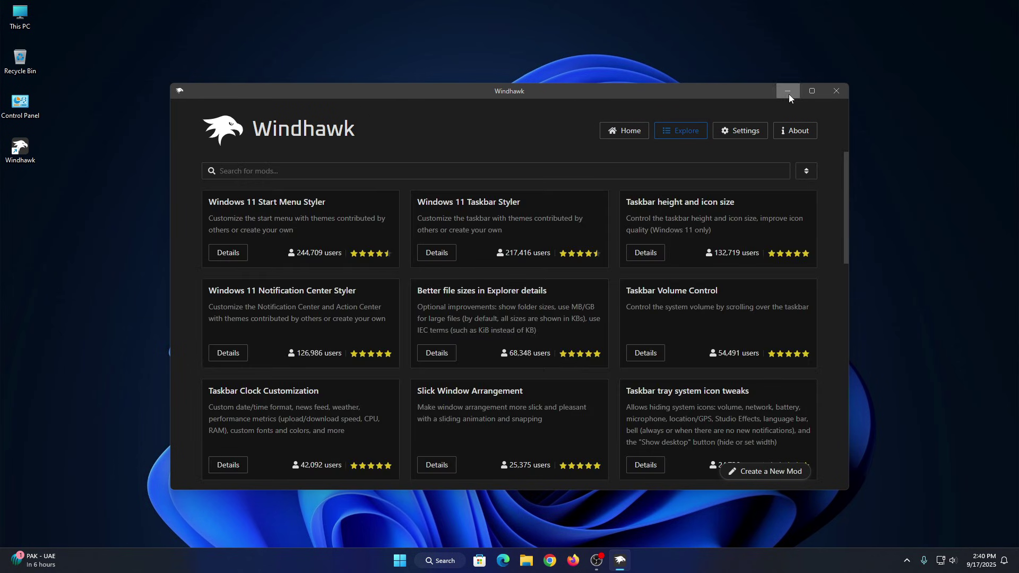
Minimize Windhawk and set the Windows Wallpapers (1) image on the desktop as the desktop background.
{"action": "left_click", "coordinate": [788, 94]}
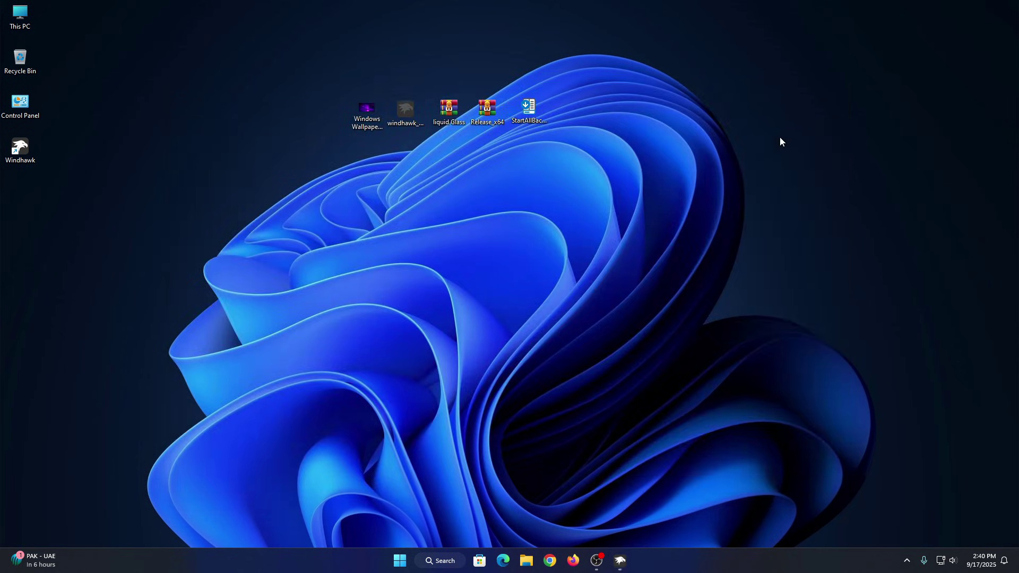
{"action": "right_click", "coordinate": [363, 114]}
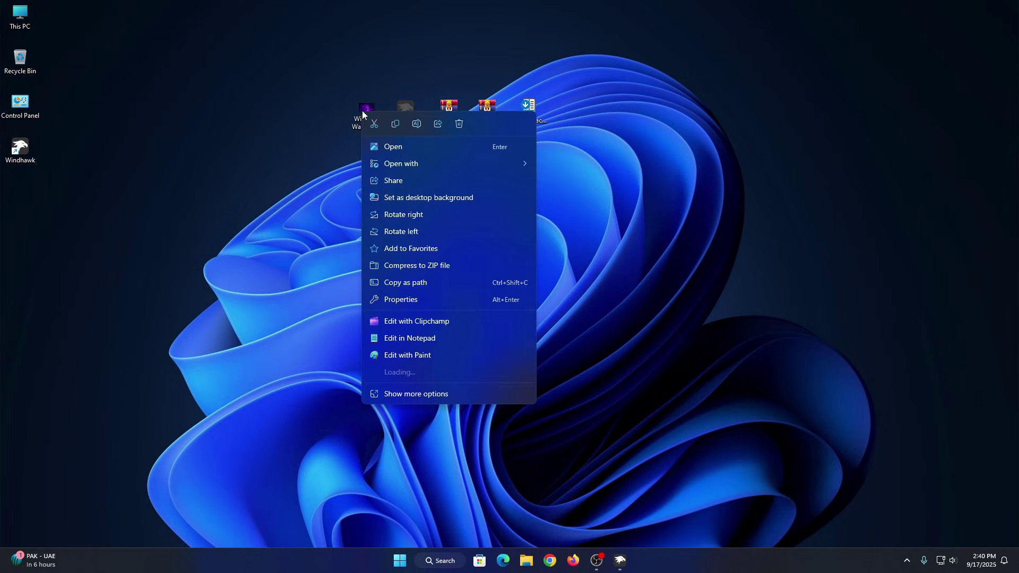
{"action": "left_click", "coordinate": [418, 197]}
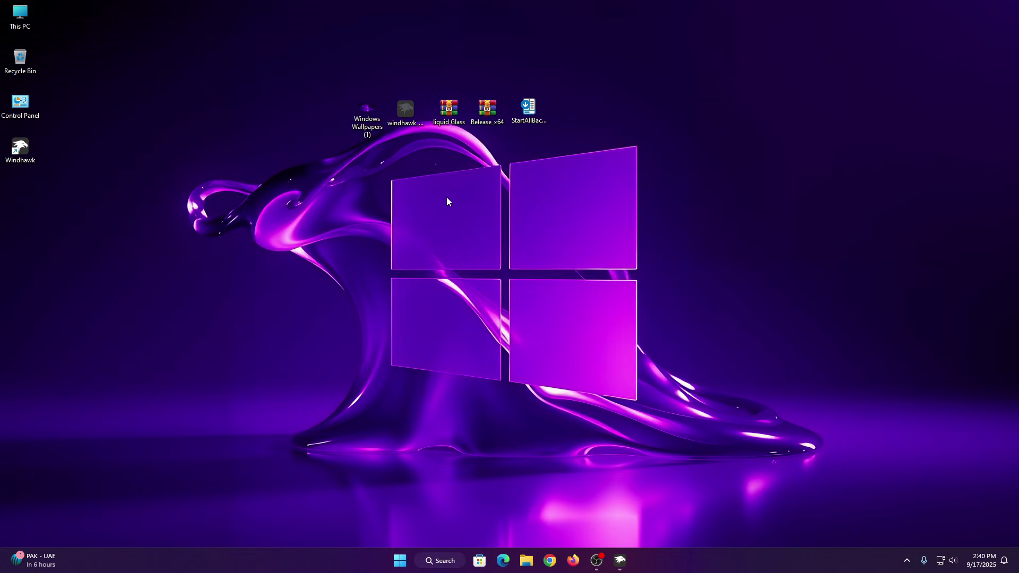
Install the Windows 11 Taskbar Styler mod in Windhawk, accepting the risk notice.
{"action": "left_click", "coordinate": [619, 562]}
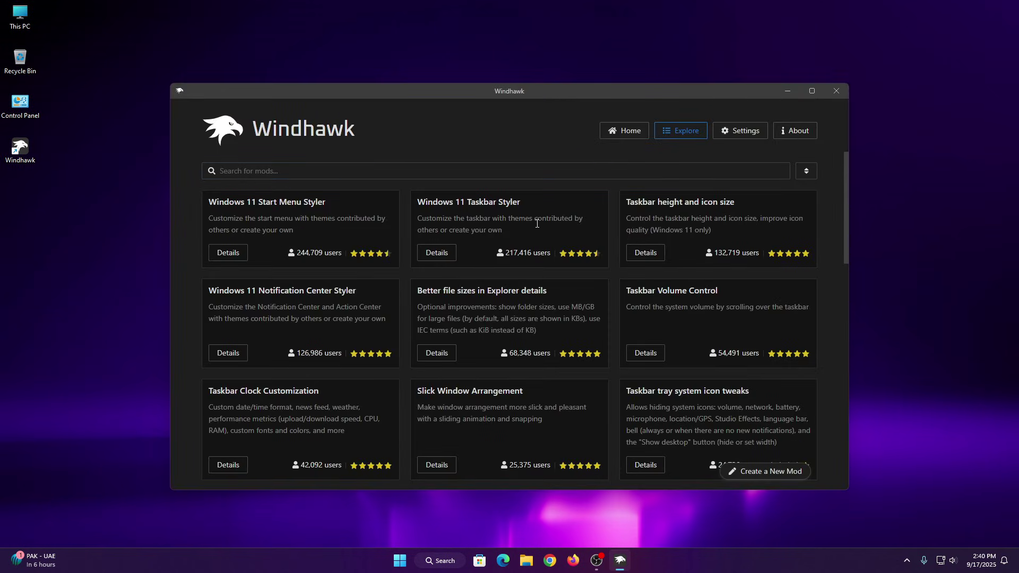
{"action": "left_click", "coordinate": [451, 254]}
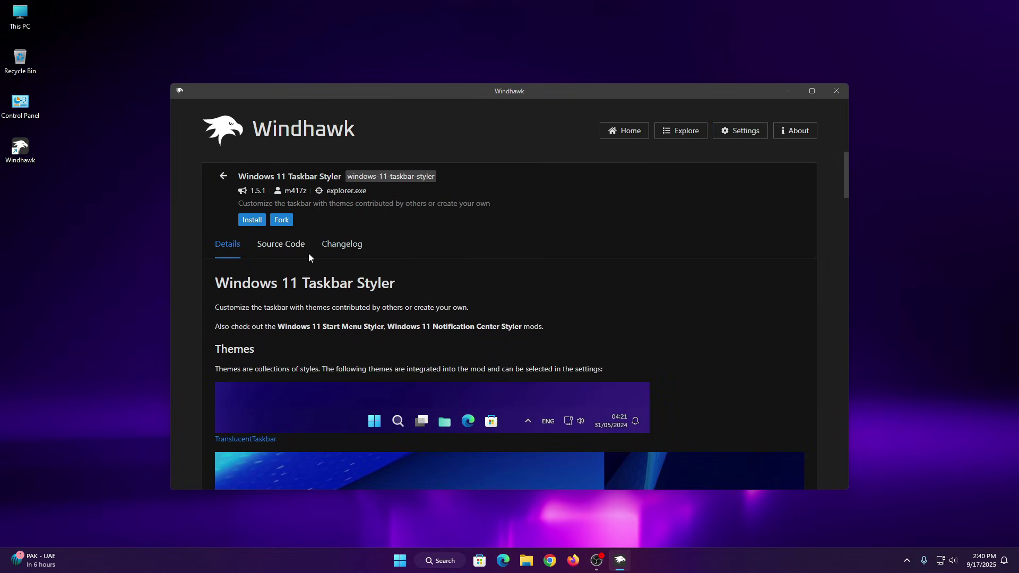
{"action": "left_click", "coordinate": [253, 221]}
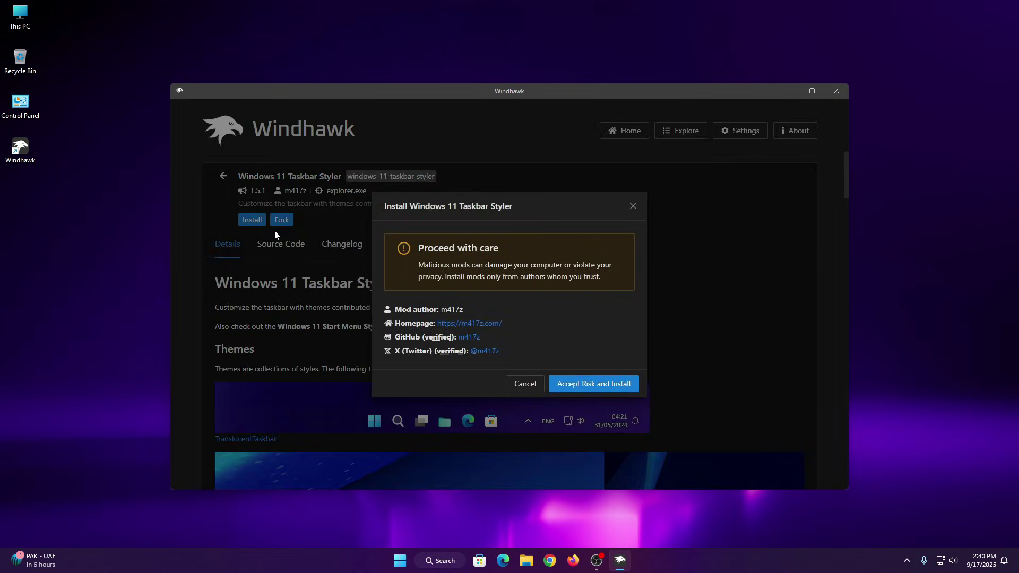
{"action": "left_click", "coordinate": [579, 384]}
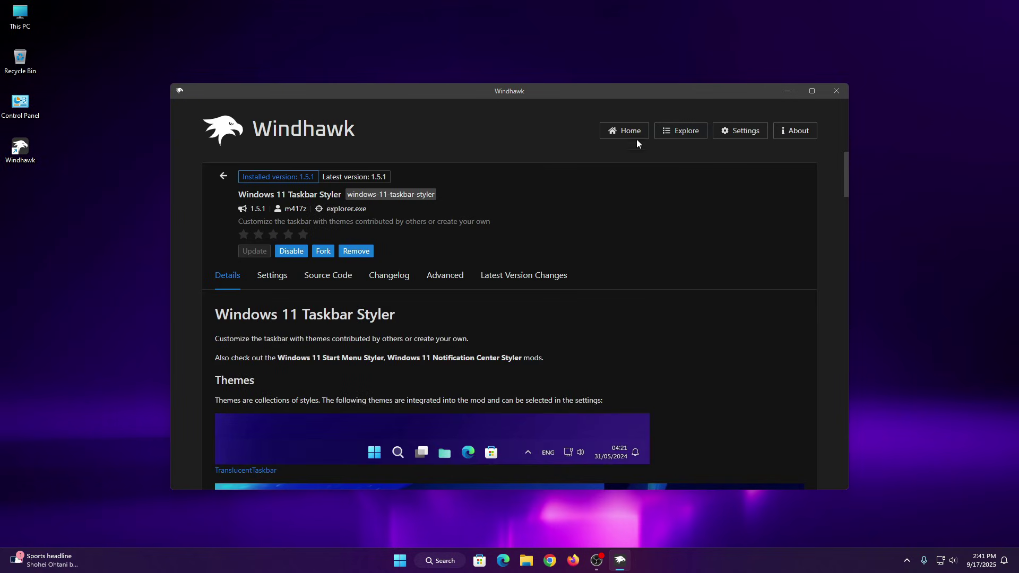
Bring up the advanced mod settings of Windows 11 Taskbar Styler, and minimize Windhawk.
{"action": "left_click", "coordinate": [447, 275]}
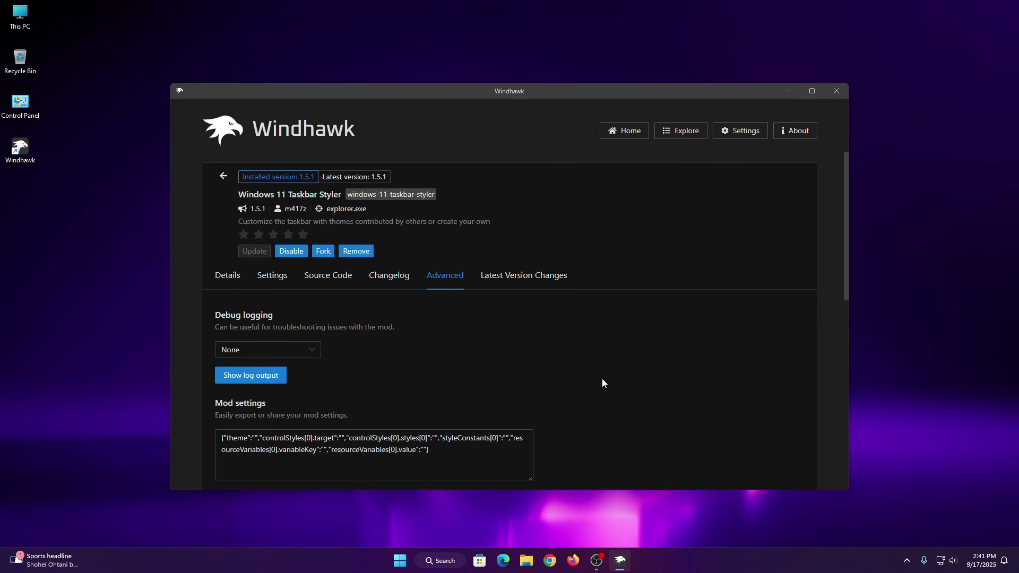
{"action": "scroll", "coordinate": [605, 379], "scroll_direction": "down", "scroll_amount": 3}
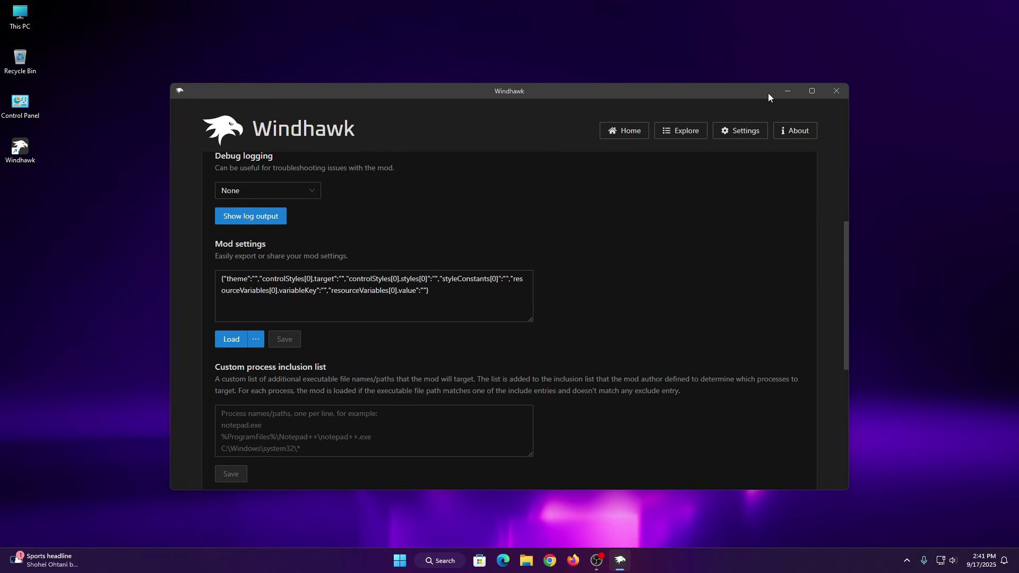
{"action": "left_click", "coordinate": [791, 91]}
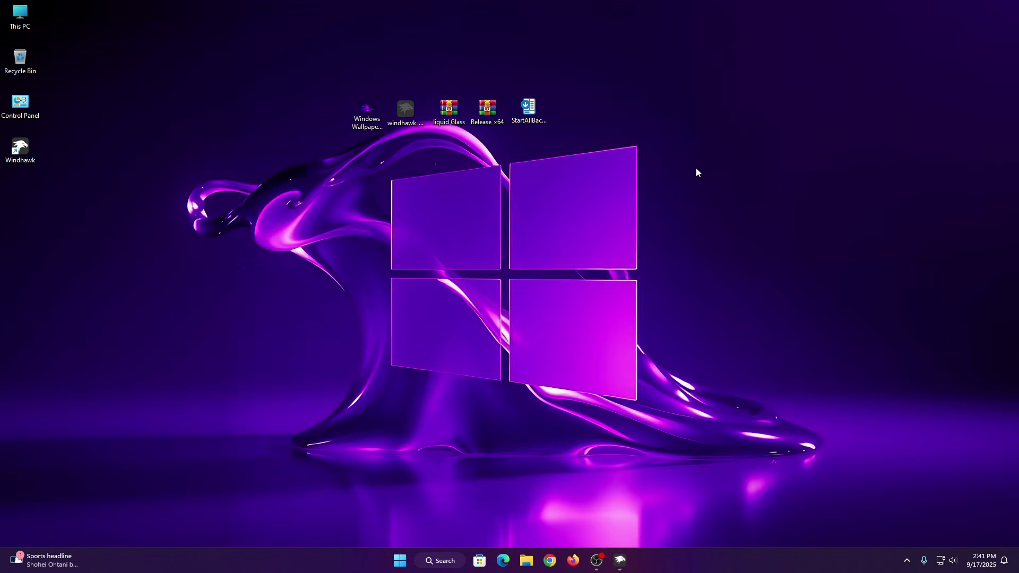
Extract the liquid Glass archive with WinRAR into a liquid Glass folder on the desktop.
{"action": "right_click", "coordinate": [448, 110]}
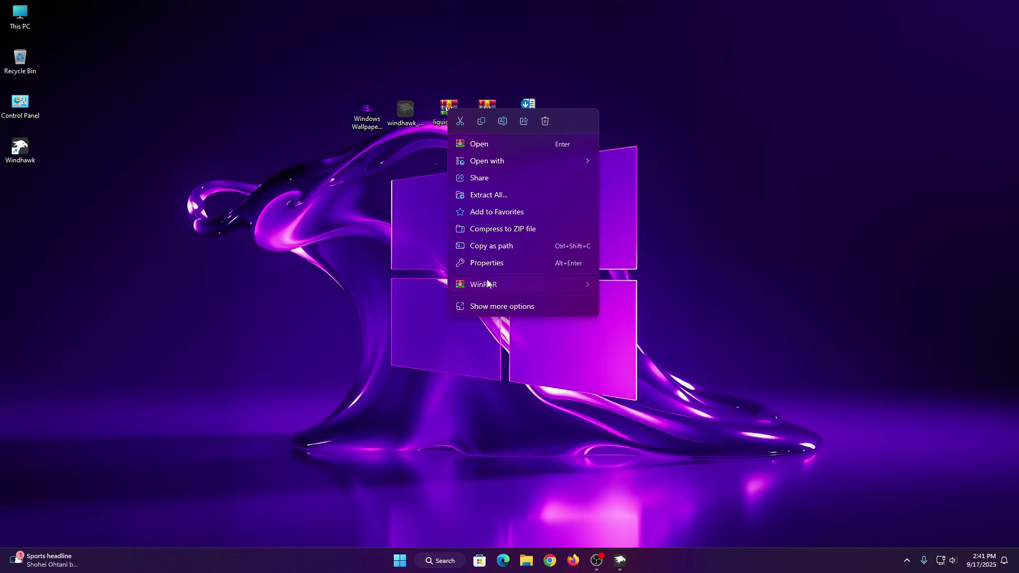
{"action": "mouse_move", "coordinate": [487, 284]}
{"action": "left_click", "coordinate": [625, 302]}
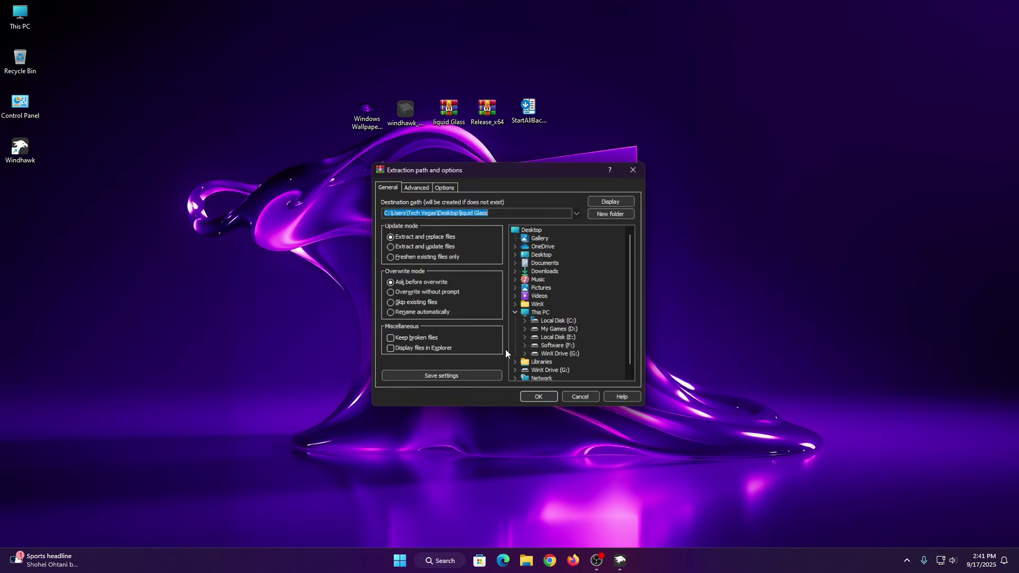
{"action": "left_click", "coordinate": [536, 398]}
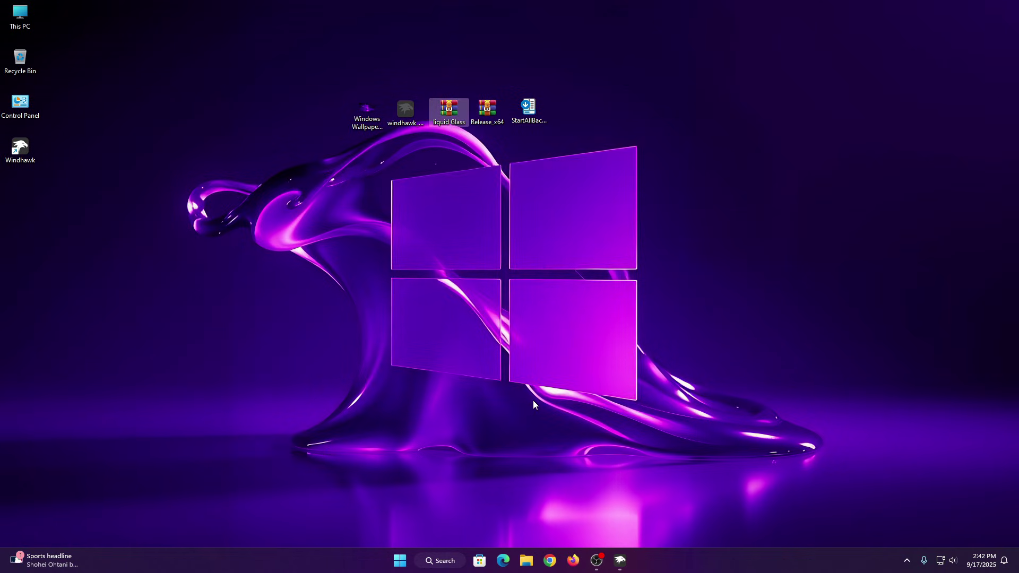
Open the liquid Glass folder on the desktop and the liquid Glass subfolder inside it.
{"action": "right_click", "coordinate": [25, 194]}
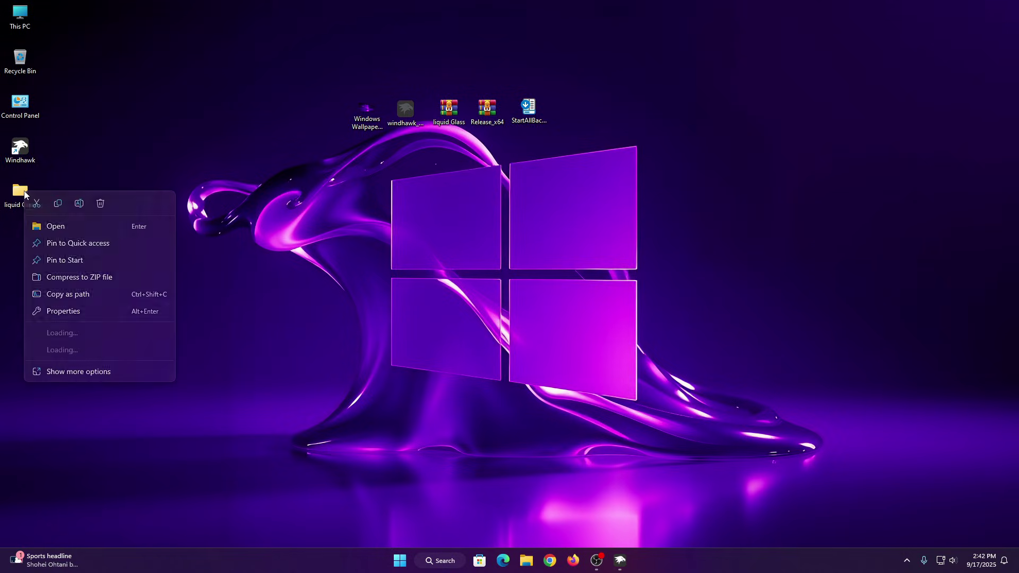
{"action": "left_click", "coordinate": [53, 230]}
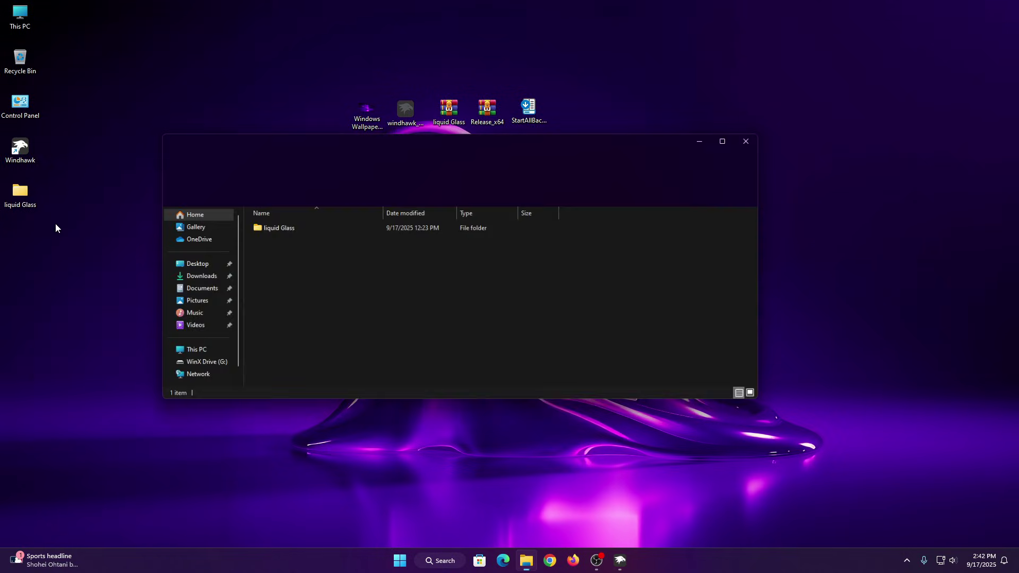
{"action": "left_click", "coordinate": [254, 228]}
{"action": "right_click", "coordinate": [255, 232]}
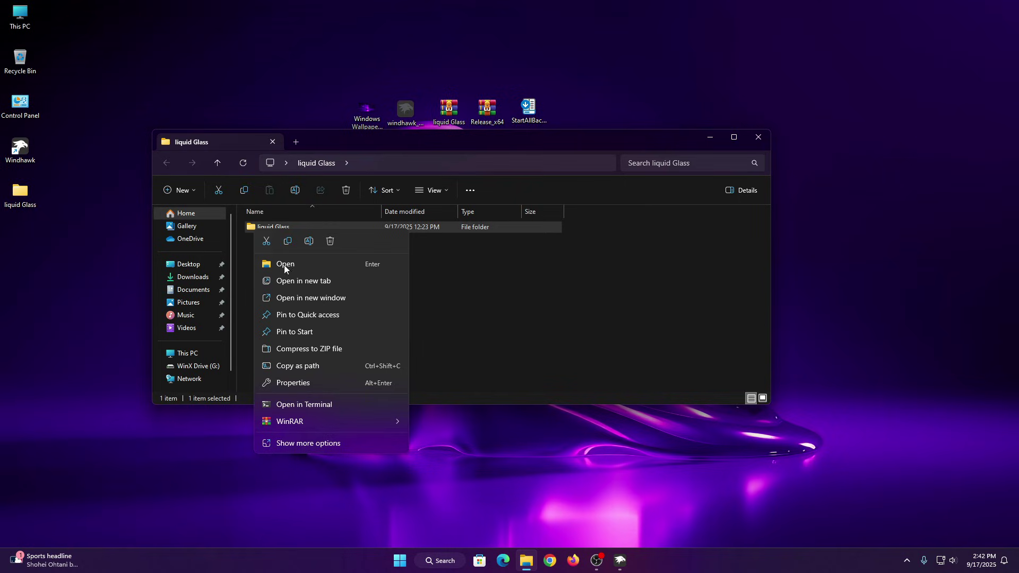
{"action": "left_click", "coordinate": [286, 268]}
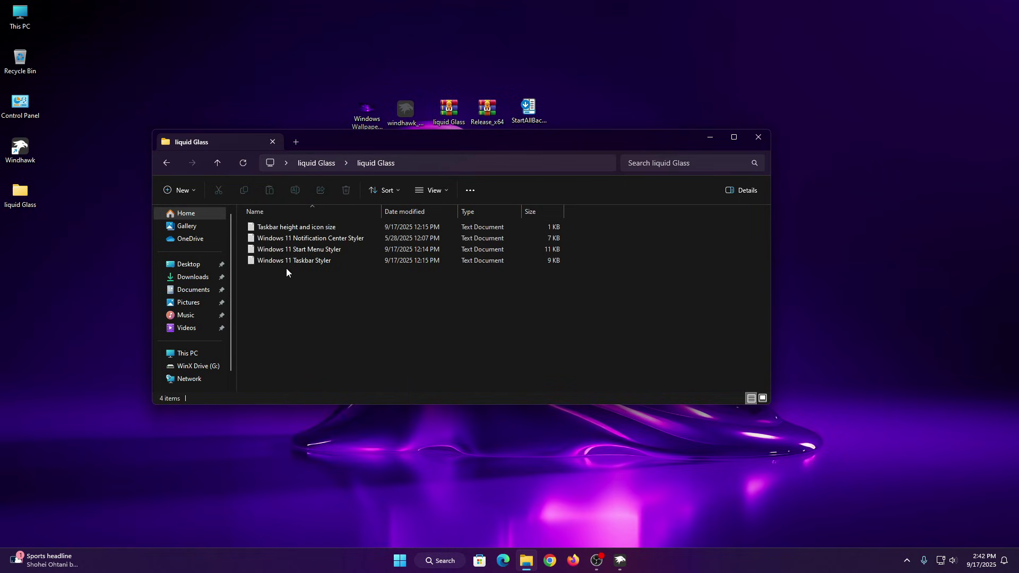
Copy the entire contents of the Windows 11 Taskbar Styler text file in Notepad, and close the file.
{"action": "left_click", "coordinate": [305, 262]}
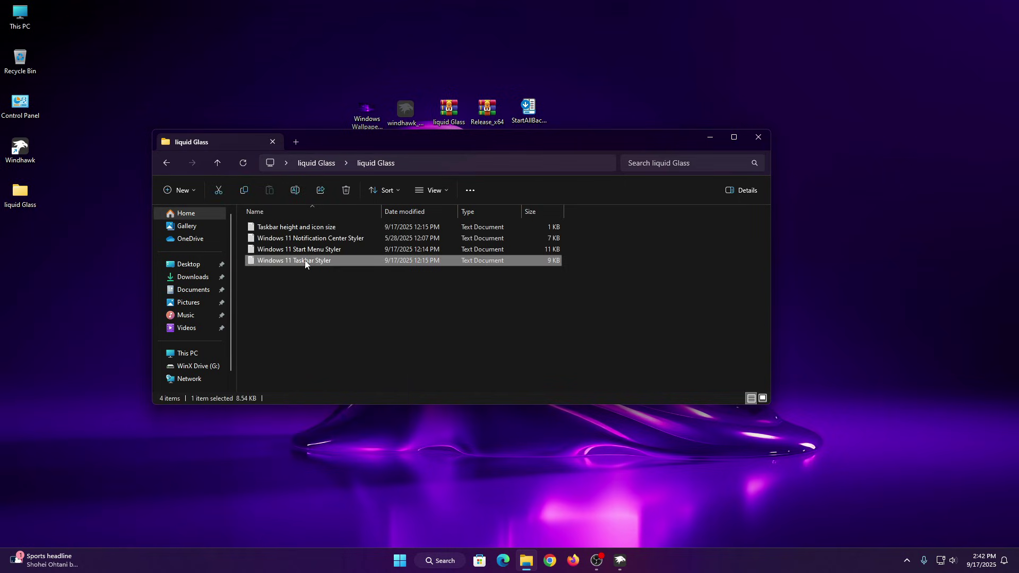
{"action": "right_click", "coordinate": [306, 262]}
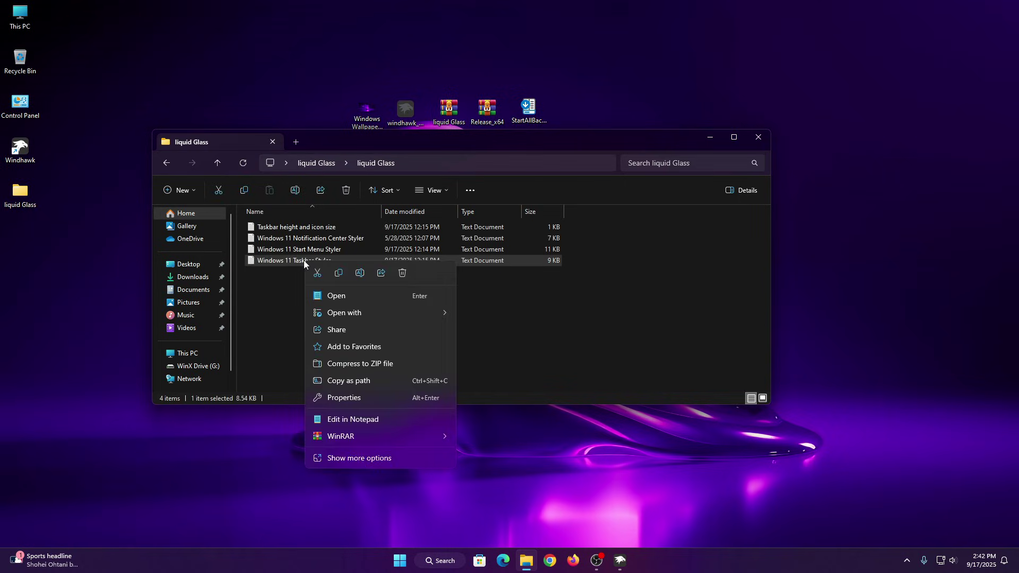
{"action": "left_click", "coordinate": [364, 295]}
{"action": "right_click", "coordinate": [244, 235]}
{"action": "left_click", "coordinate": [167, 179]}
{"action": "left_click_drag", "start_coordinate": [153, 159], "coordinate": [318, 493]}
{"action": "right_click", "coordinate": [320, 342]}
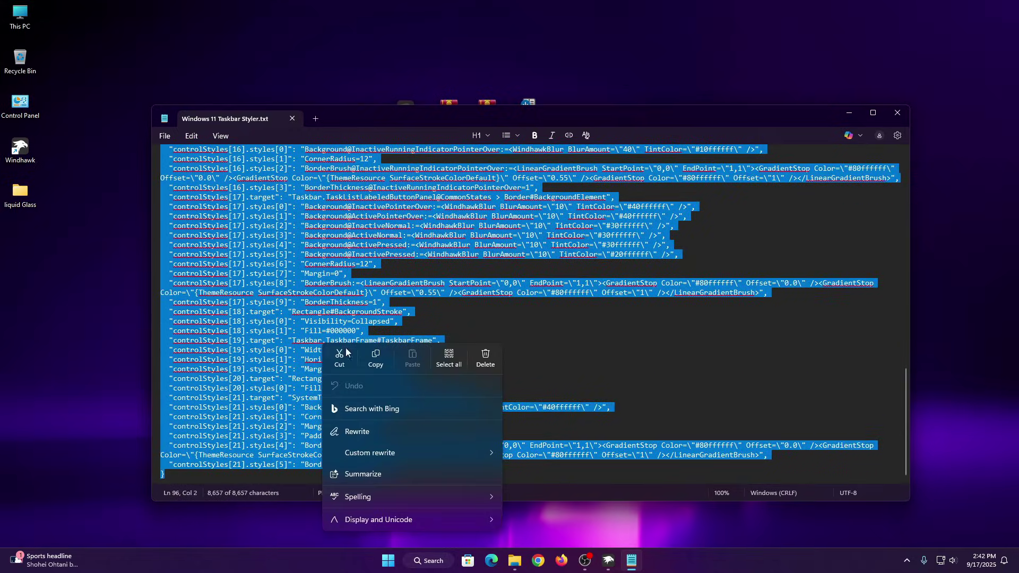
{"action": "left_click", "coordinate": [376, 359]}
{"action": "left_click", "coordinate": [899, 108]}
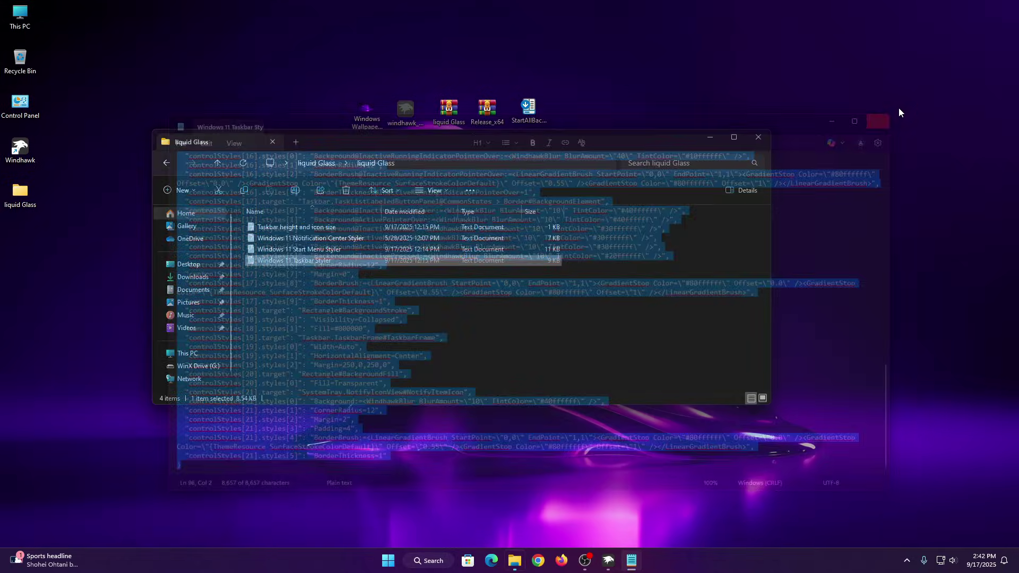
Switch to Windhawk, replace the Taskbar Styler mod settings with the copied text, and save them.
{"action": "left_click", "coordinate": [619, 561]}
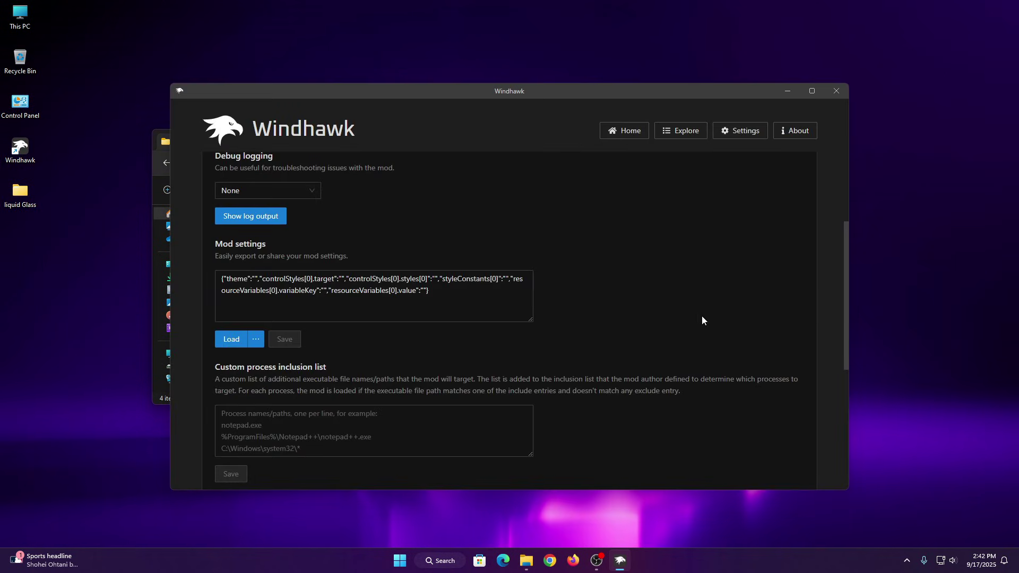
{"action": "left_click", "coordinate": [445, 293]}
{"action": "key", "text": "ctrl+a"}
{"action": "right_click", "coordinate": [282, 295]}
{"action": "left_click", "coordinate": [293, 335]}
{"action": "left_click", "coordinate": [285, 340]}
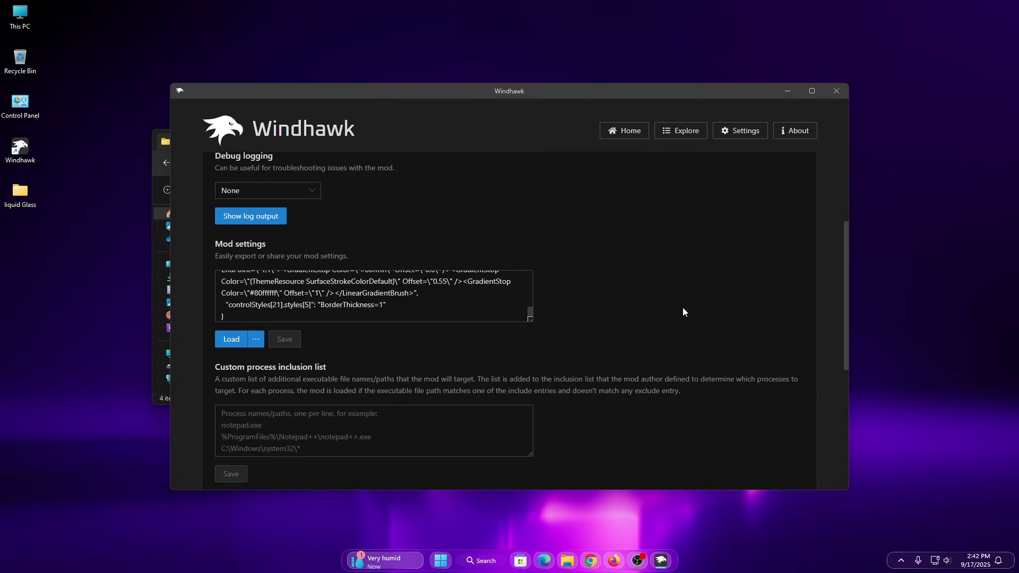
Return to the mod catalog and install the Taskbar height and icon size mod, accepting the risk notice.
{"action": "scroll", "coordinate": [683, 308], "scroll_direction": "up", "scroll_amount": 3}
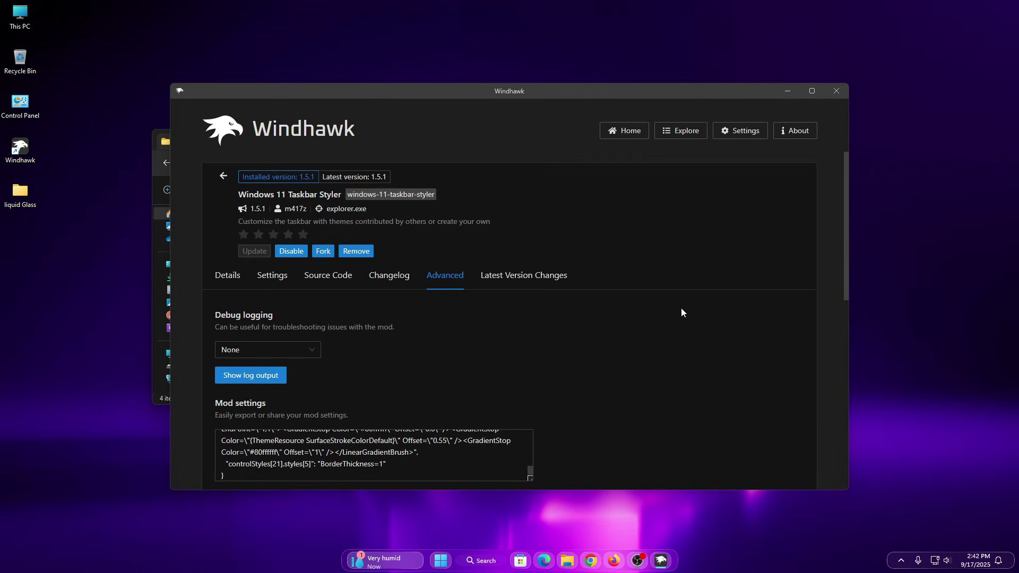
{"action": "left_click", "coordinate": [222, 175]}
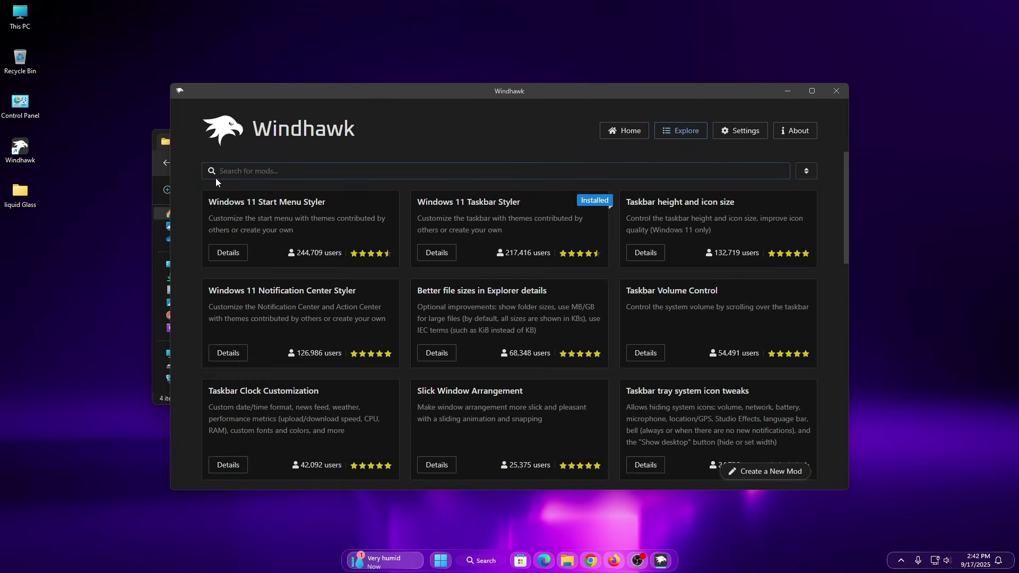
{"action": "left_click", "coordinate": [642, 256]}
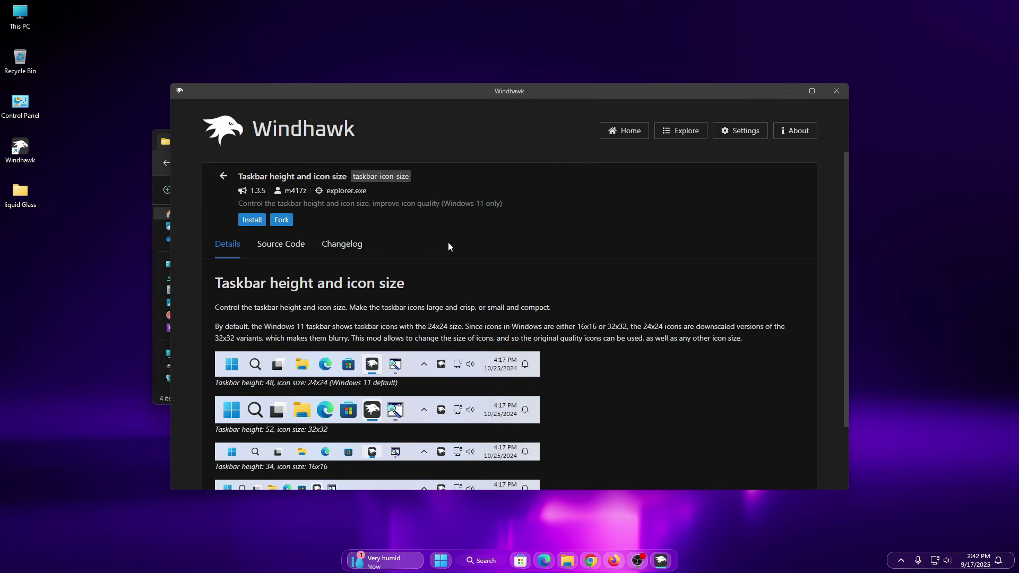
{"action": "left_click", "coordinate": [248, 221]}
{"action": "left_click", "coordinate": [593, 374]}
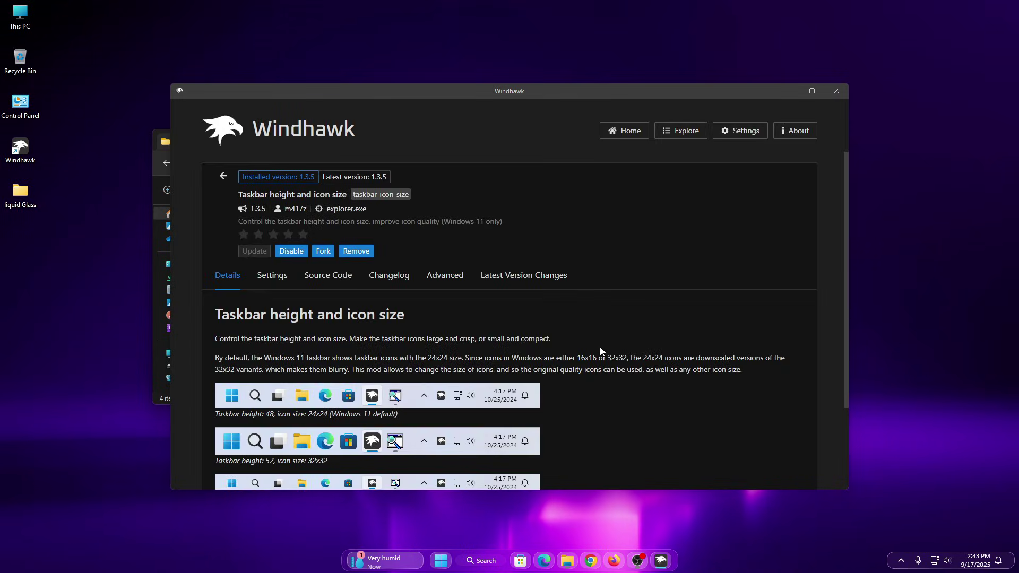
Bring up the advanced mod settings of Taskbar height and icon size.
{"action": "left_click", "coordinate": [445, 275]}
{"action": "scroll", "coordinate": [606, 382], "scroll_direction": "down", "scroll_amount": 1}
{"action": "scroll", "coordinate": [608, 382], "scroll_direction": "down", "scroll_amount": 1}
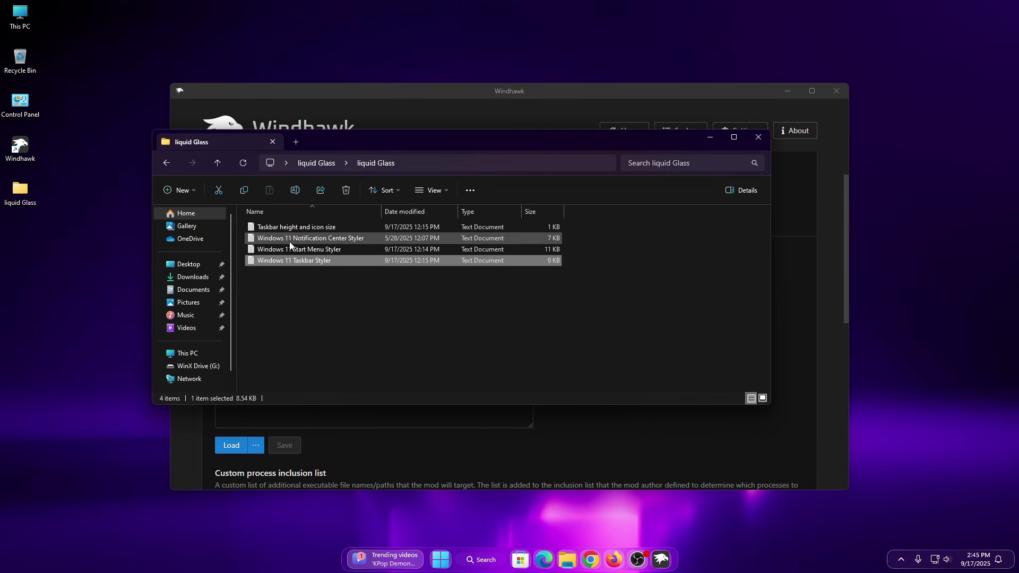
Copy all text from the Taskbar height and icon size file in Notepad, close the file, and minimize the folder window.
{"action": "right_click", "coordinate": [280, 228]}
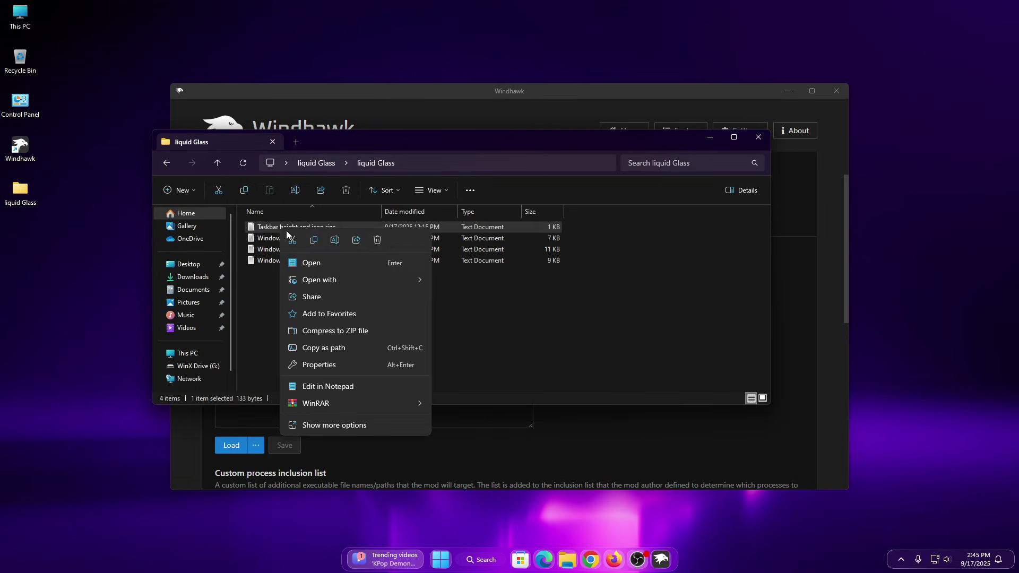
{"action": "left_click", "coordinate": [311, 263]}
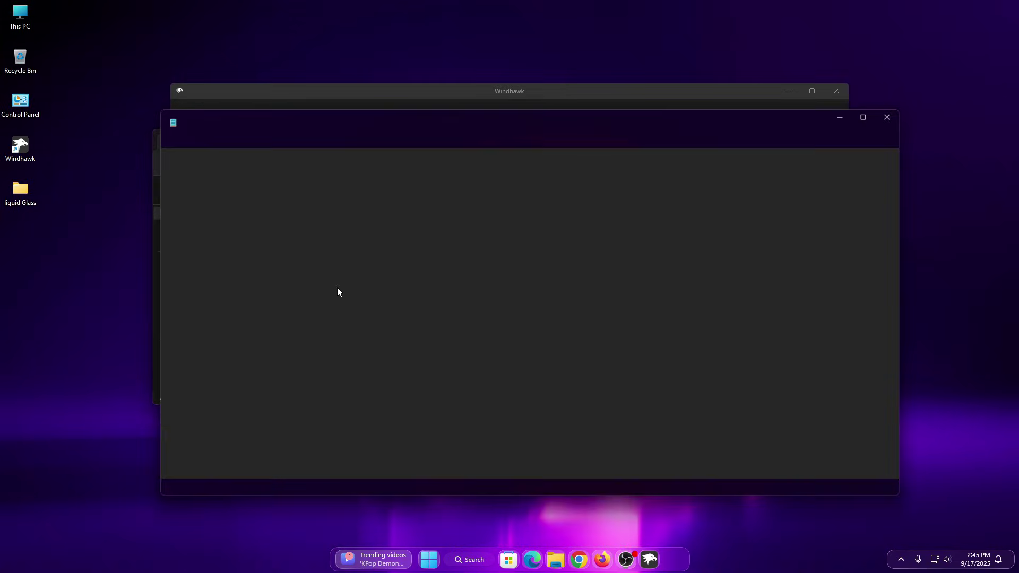
{"action": "left_click_drag", "start_coordinate": [200, 234], "coordinate": [129, 157]}
{"action": "right_click", "coordinate": [186, 185]}
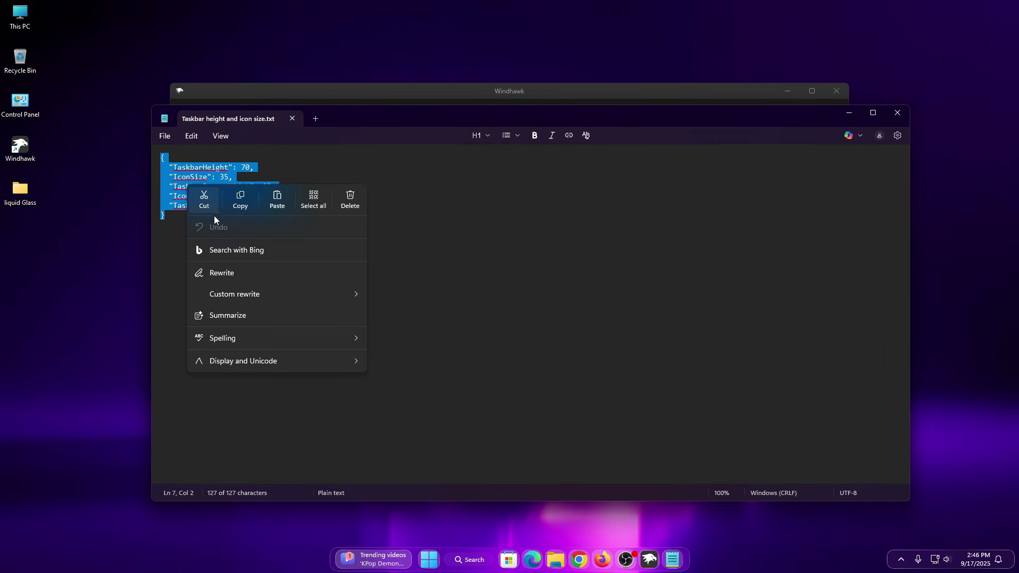
{"action": "left_click", "coordinate": [240, 200]}
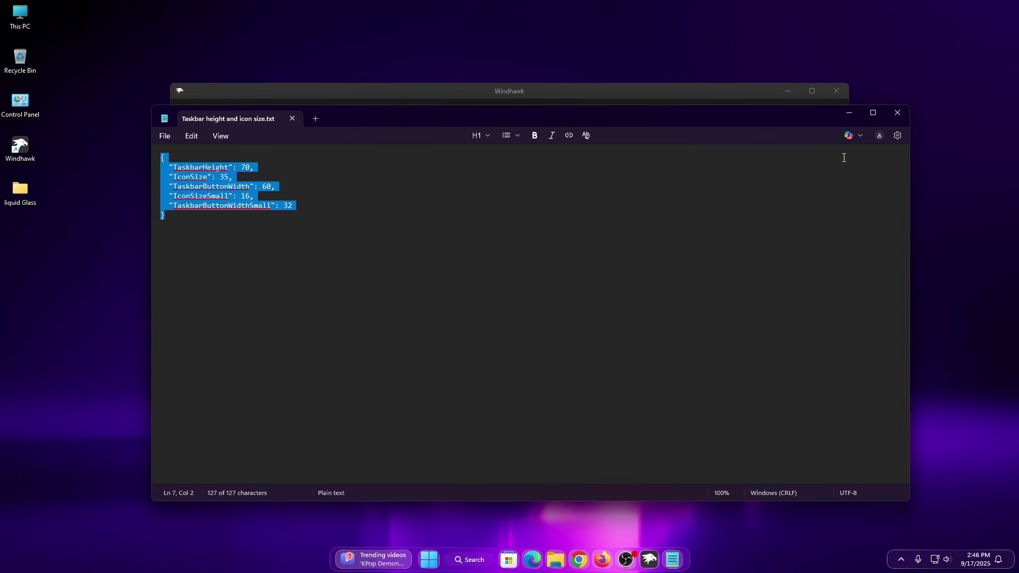
{"action": "left_click", "coordinate": [897, 111]}
{"action": "left_click", "coordinate": [710, 139]}
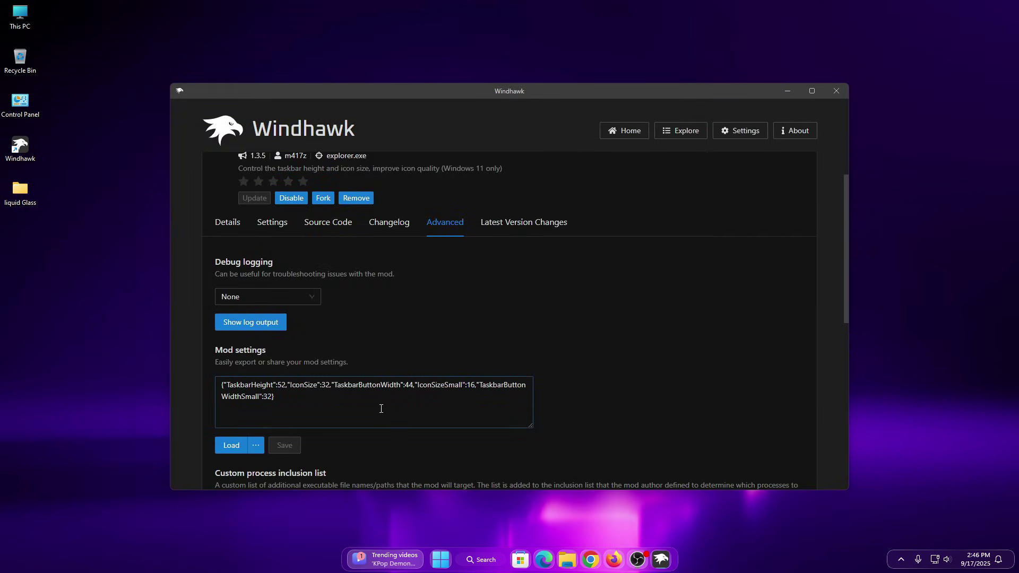
Replace the Taskbar height and icon size mod settings with the copied text, and save them.
{"action": "key", "text": "ctrl+a"}
{"action": "right_click", "coordinate": [250, 391]}
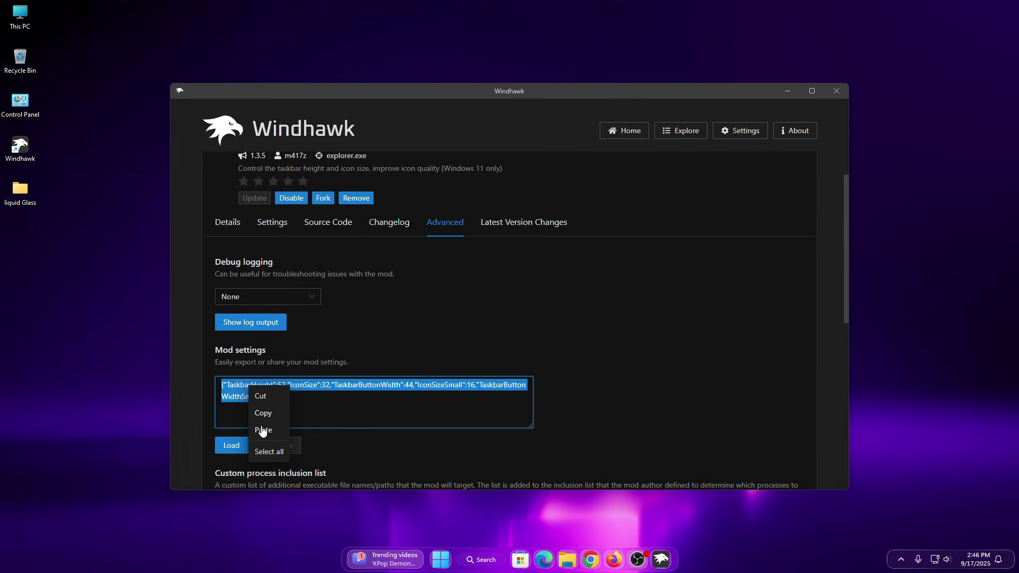
{"action": "left_click", "coordinate": [260, 429]}
{"action": "left_click", "coordinate": [278, 444]}
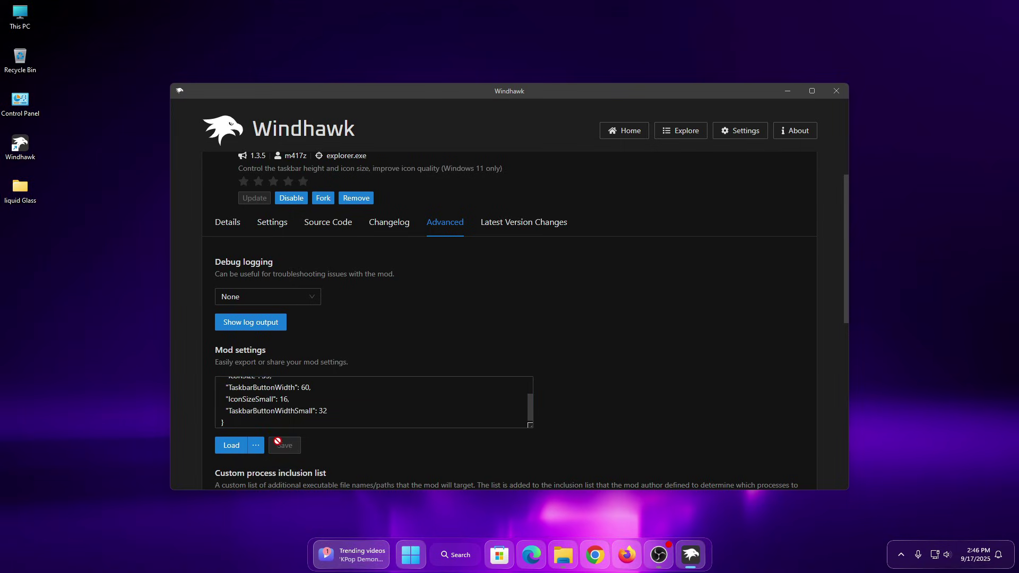
Return to the mod catalog and install the Windows 11 Start Menu Styler mod, accepting the risk notice.
{"action": "scroll", "coordinate": [673, 426], "scroll_direction": "up", "scroll_amount": 1}
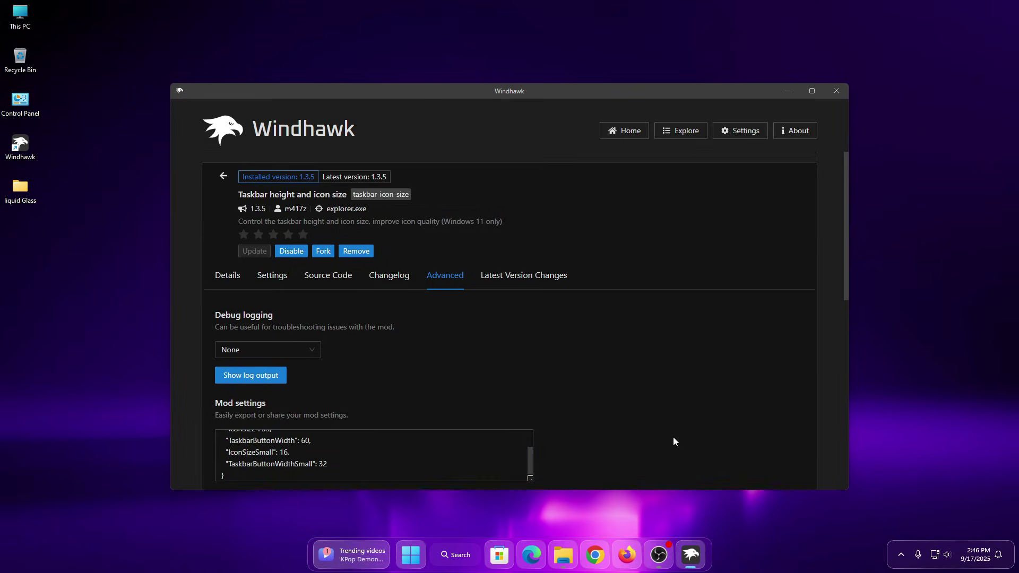
{"action": "left_click", "coordinate": [219, 186]}
{"action": "left_click", "coordinate": [223, 258]}
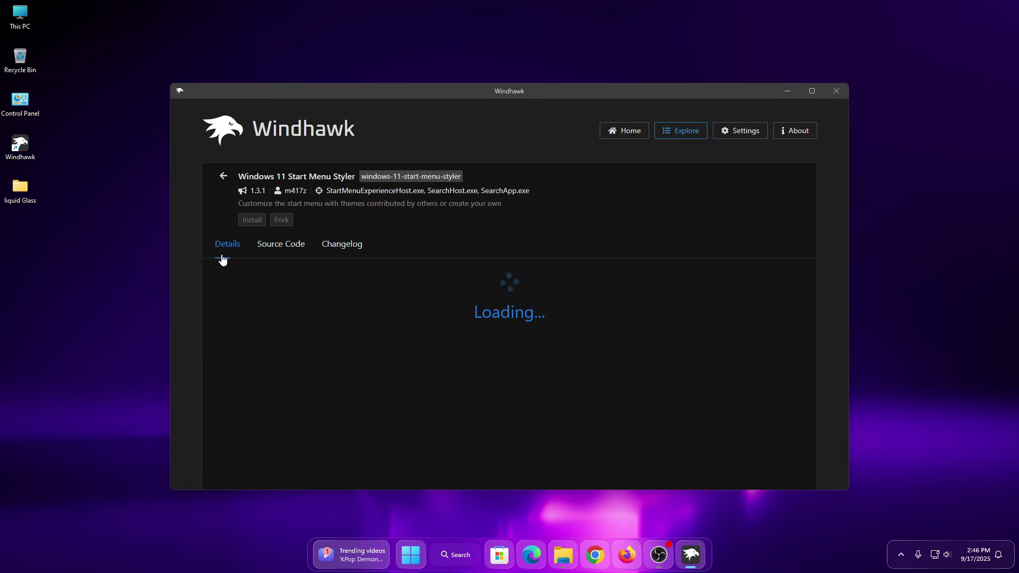
{"action": "left_click", "coordinate": [245, 224]}
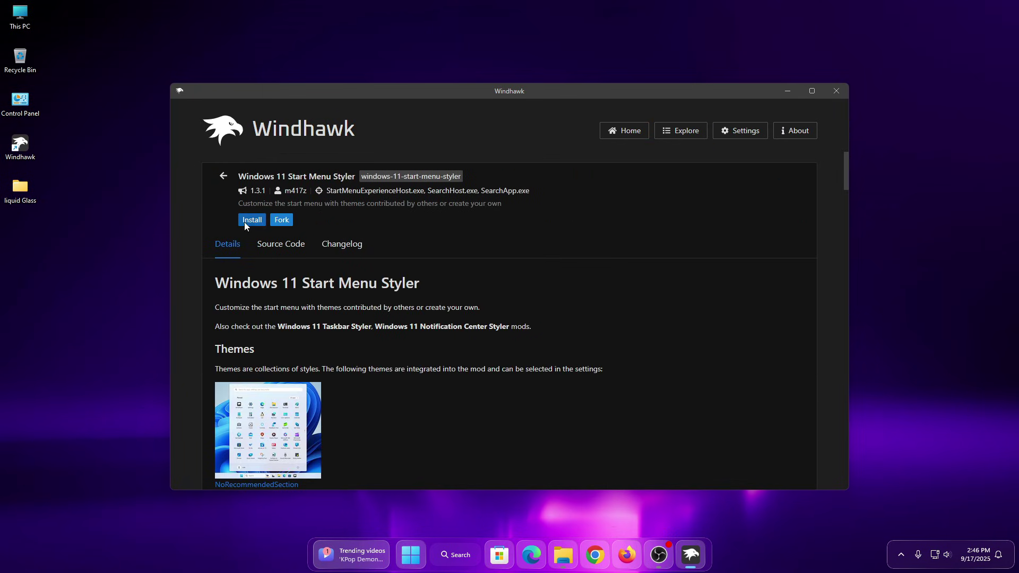
{"action": "left_click", "coordinate": [562, 383]}
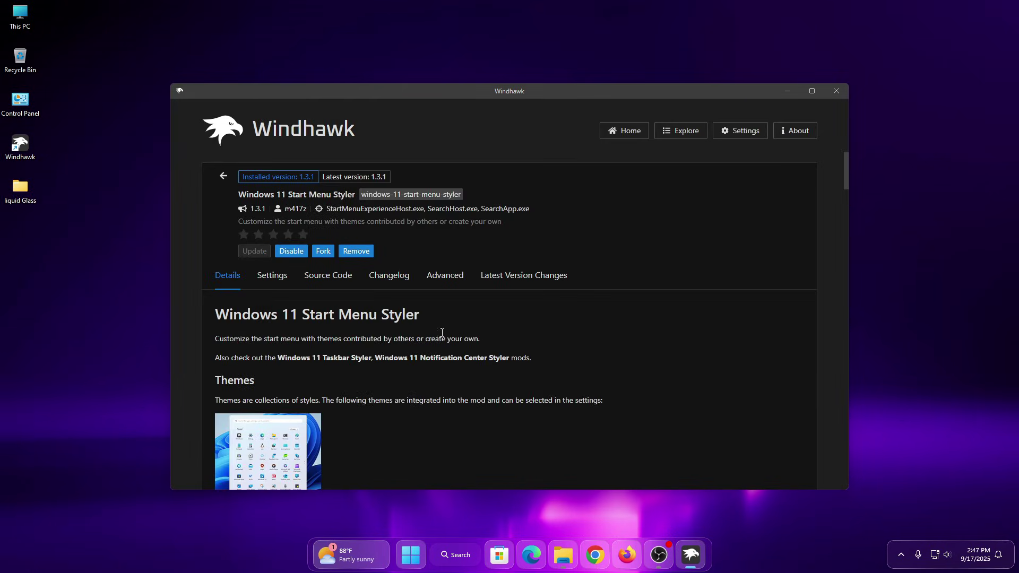
Bring up the advanced mod settings of Windows 11 Start Menu Styler, and check the Start menu's current look.
{"action": "left_click", "coordinate": [445, 277]}
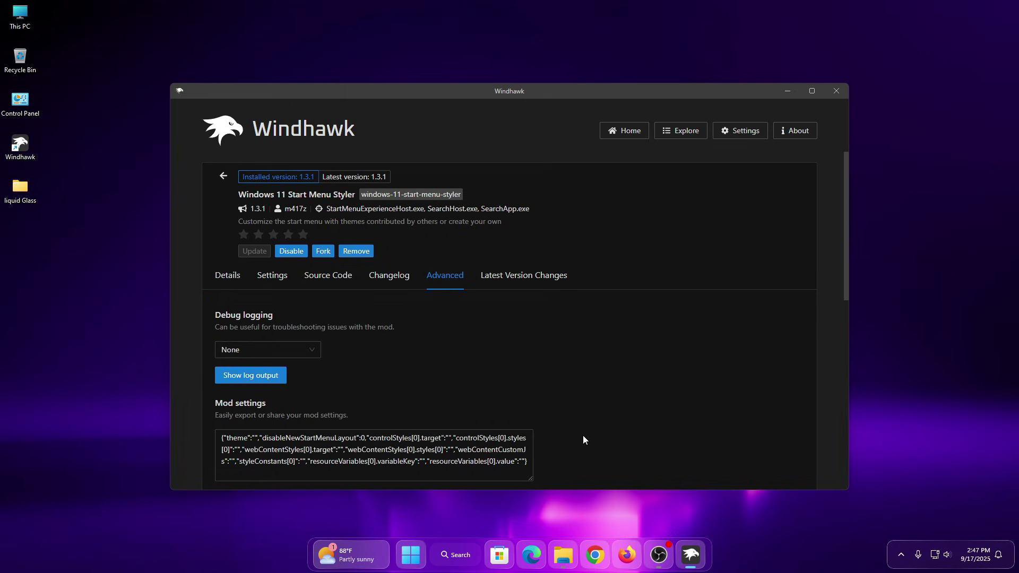
{"action": "left_click", "coordinate": [409, 557]}
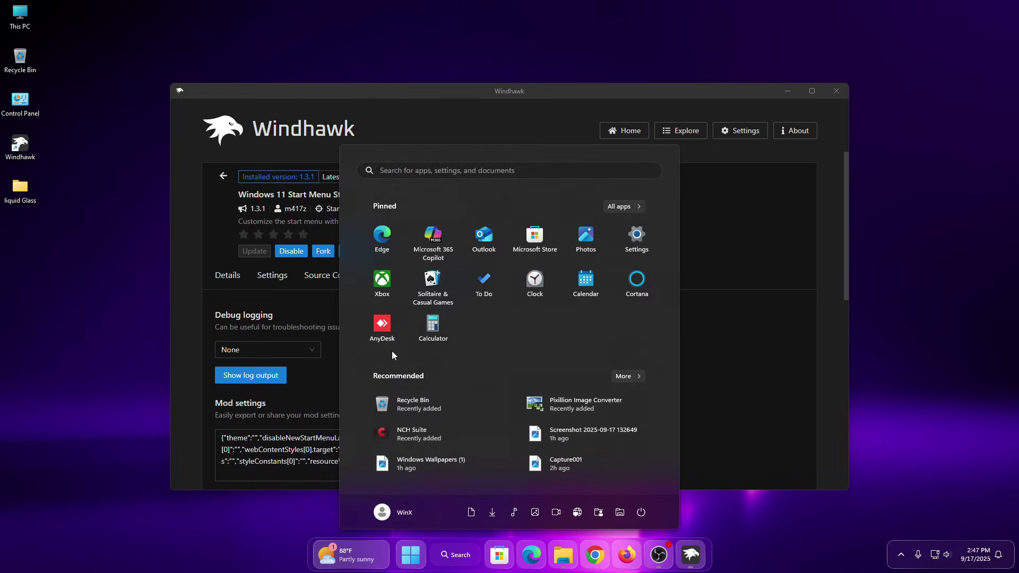
{"action": "left_click", "coordinate": [762, 377]}
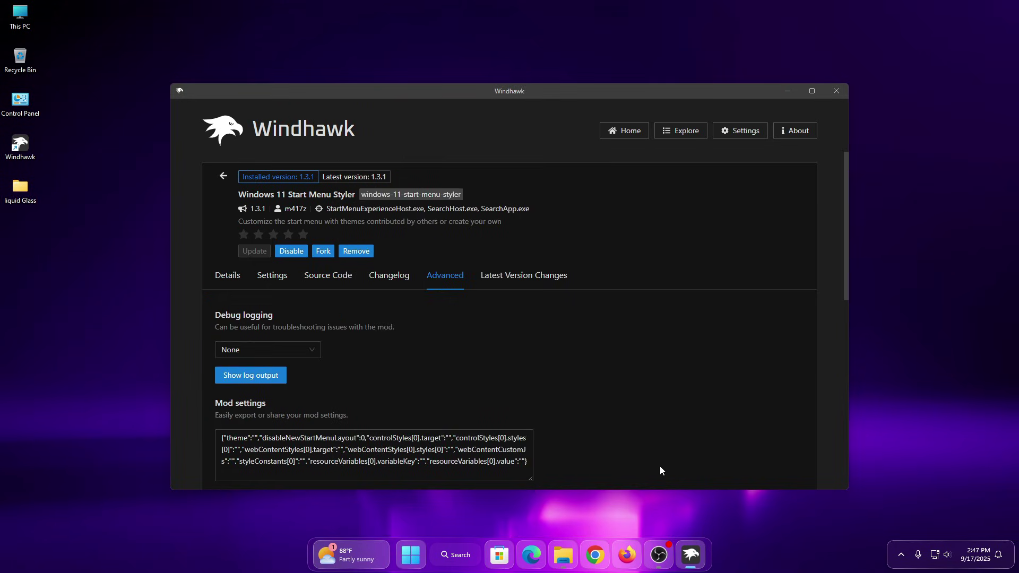
Copy the entire contents of the Windows 11 Start Menu Styler text file in Notepad, and close the file and the folder window.
{"action": "left_click", "coordinate": [563, 555]}
{"action": "left_click", "coordinate": [303, 253]}
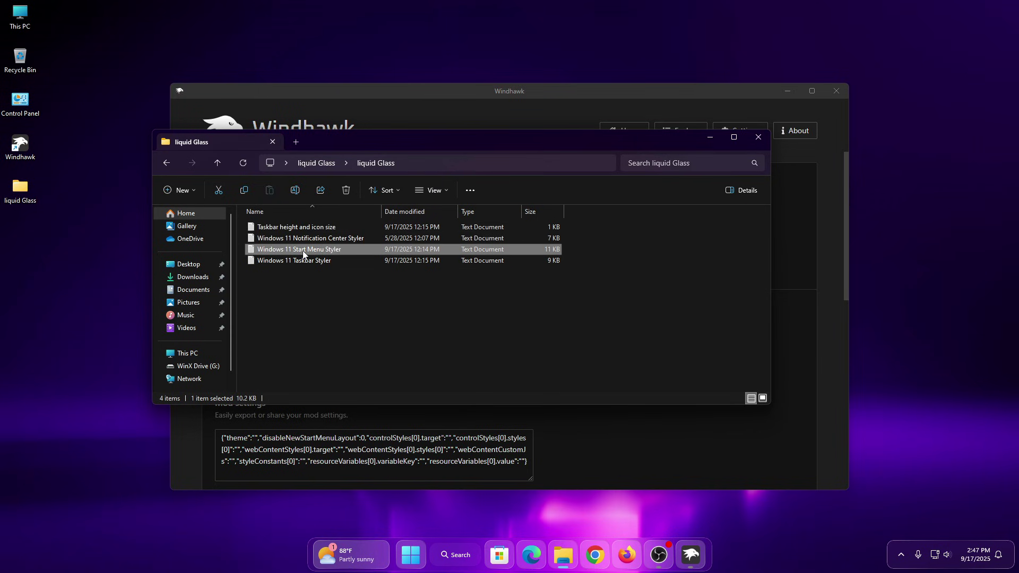
{"action": "right_click", "coordinate": [304, 254]}
{"action": "left_click", "coordinate": [328, 286]}
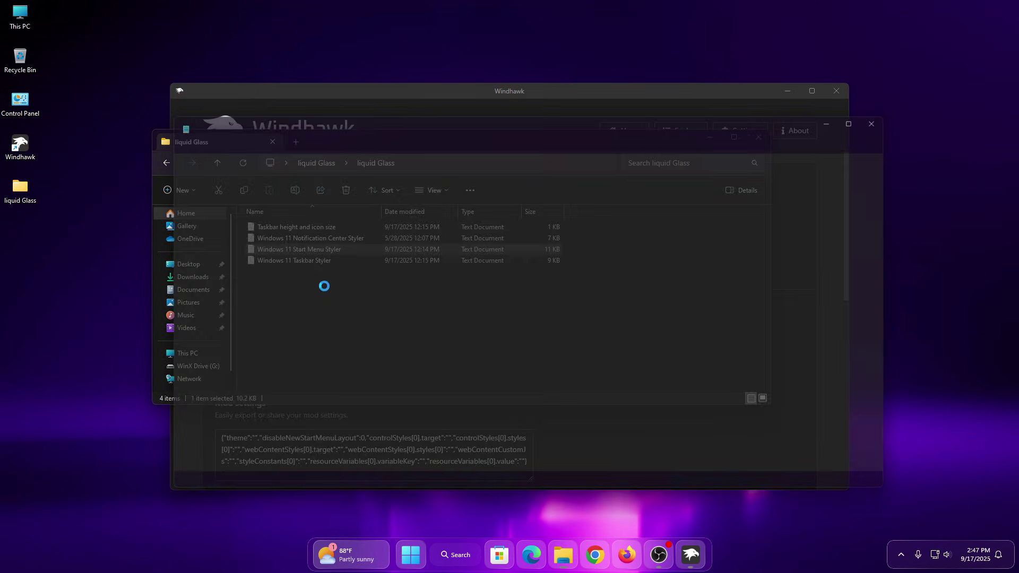
{"action": "left_click_drag", "start_coordinate": [157, 170], "coordinate": [165, 491]}
{"action": "right_click", "coordinate": [255, 382]}
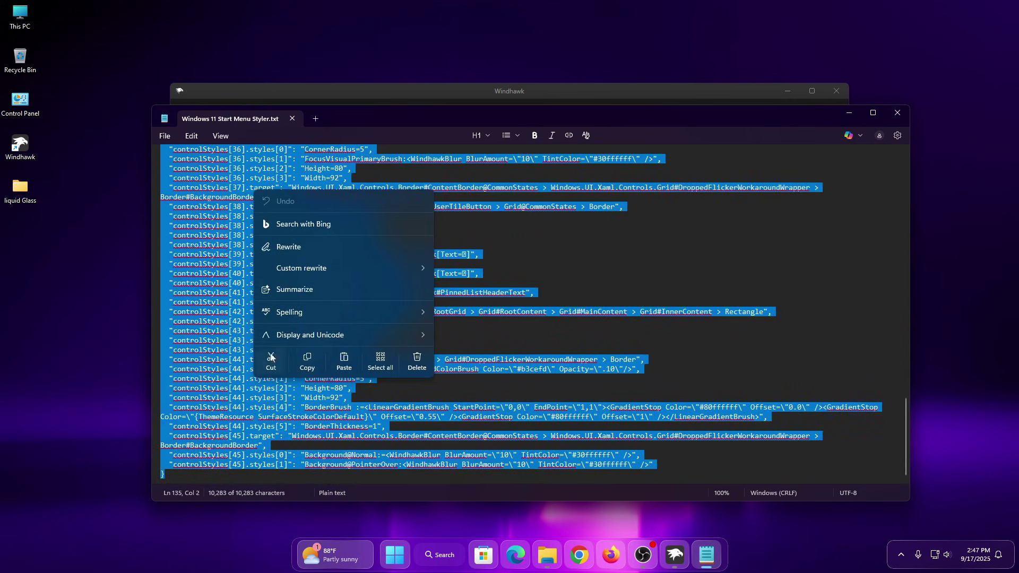
{"action": "left_click", "coordinate": [307, 328]}
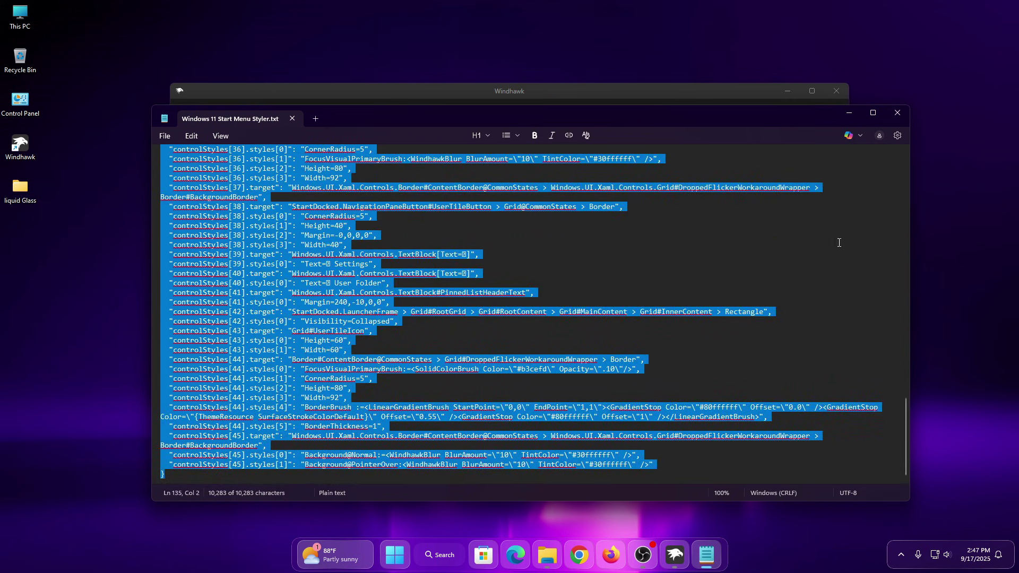
{"action": "left_click", "coordinate": [897, 113]}
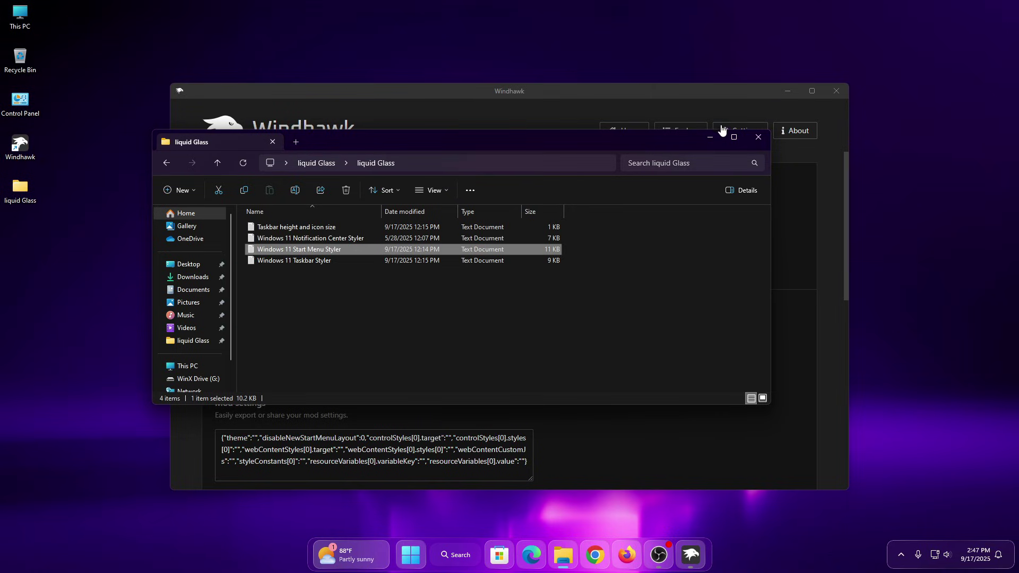
{"action": "left_click", "coordinate": [758, 137]}
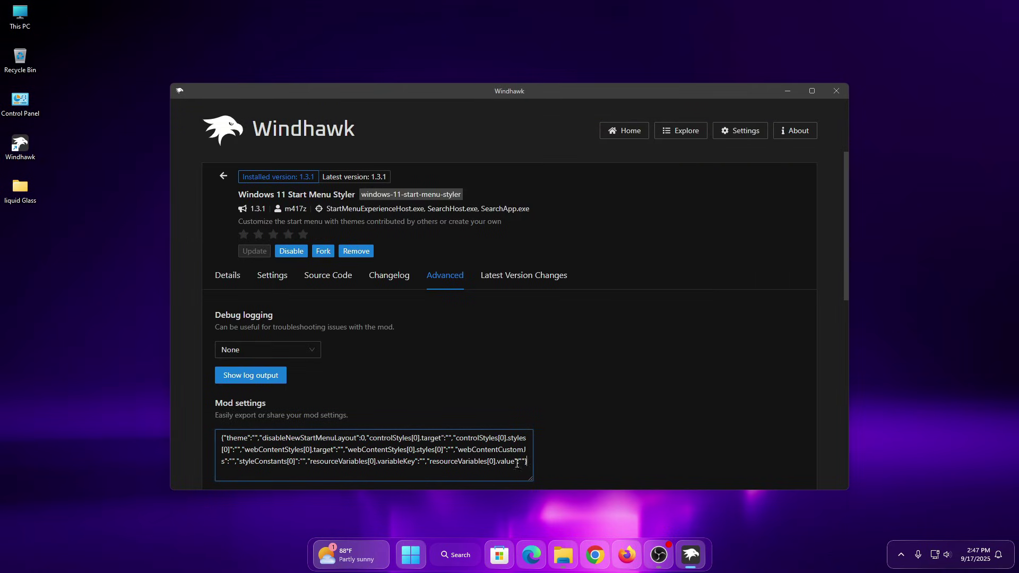
Replace the Windows 11 Start Menu Styler mod settings with the copied text, save them, and check the restyled Start menu.
{"action": "left_click_drag", "start_coordinate": [528, 461], "coordinate": [184, 427]}
{"action": "right_click", "coordinate": [240, 436]}
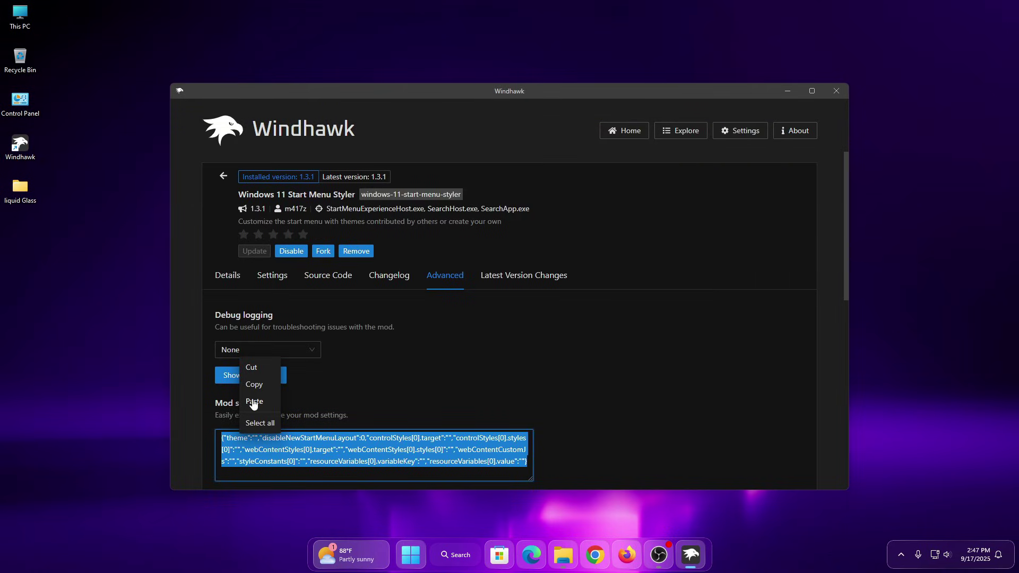
{"action": "left_click", "coordinate": [253, 404]}
{"action": "scroll", "coordinate": [427, 455], "scroll_direction": "down", "scroll_amount": 2}
{"action": "left_click", "coordinate": [281, 397]}
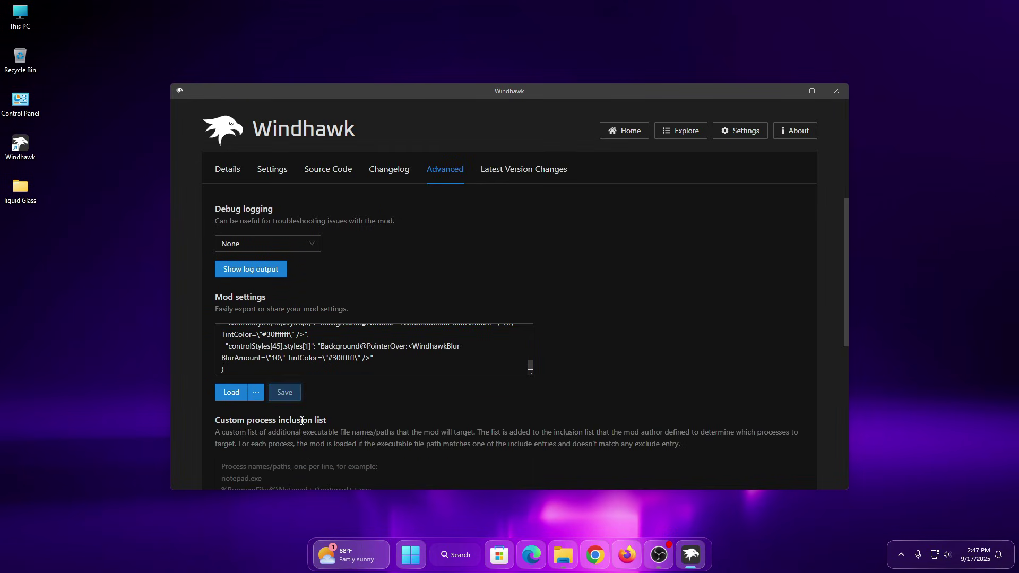
{"action": "left_click", "coordinate": [410, 555]}
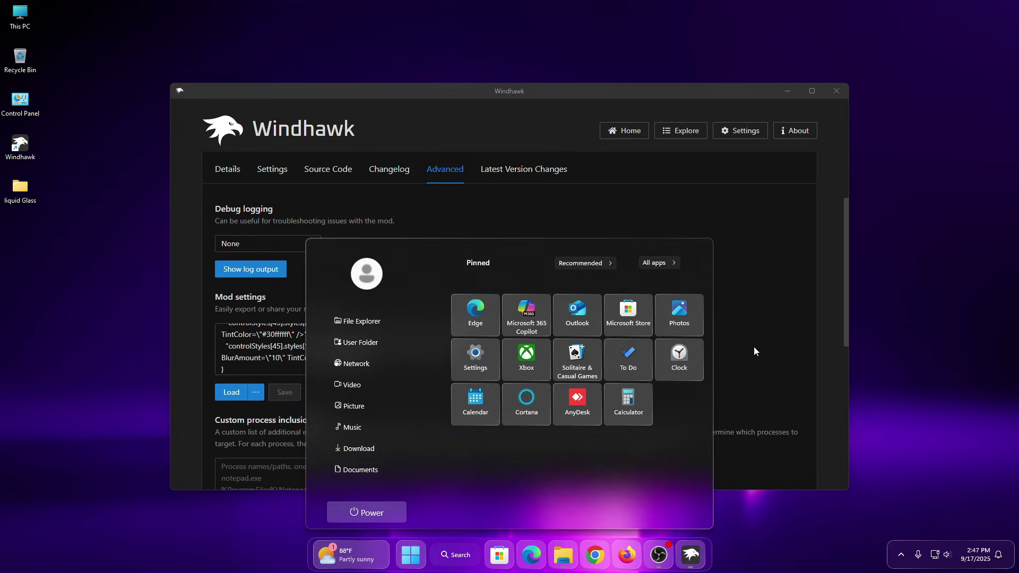
{"action": "left_click", "coordinate": [797, 388]}
Find the Windows 11 Notification Center Styler mod in the catalog, install it accepting the risk notice, and bring up its advanced mod settings.
{"action": "scroll", "coordinate": [340, 295], "scroll_direction": "up", "scroll_amount": 3}
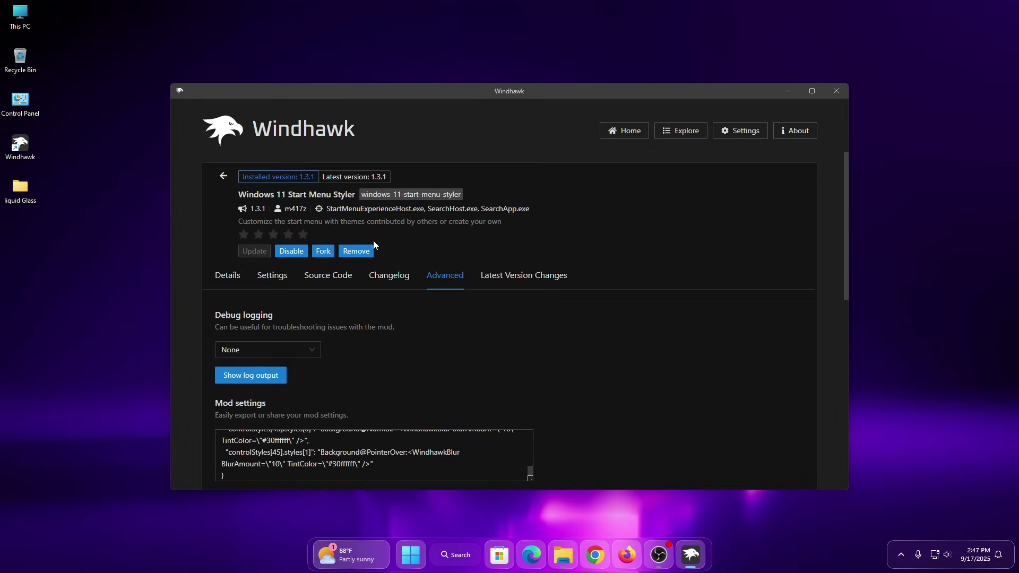
{"action": "left_click", "coordinate": [224, 174]}
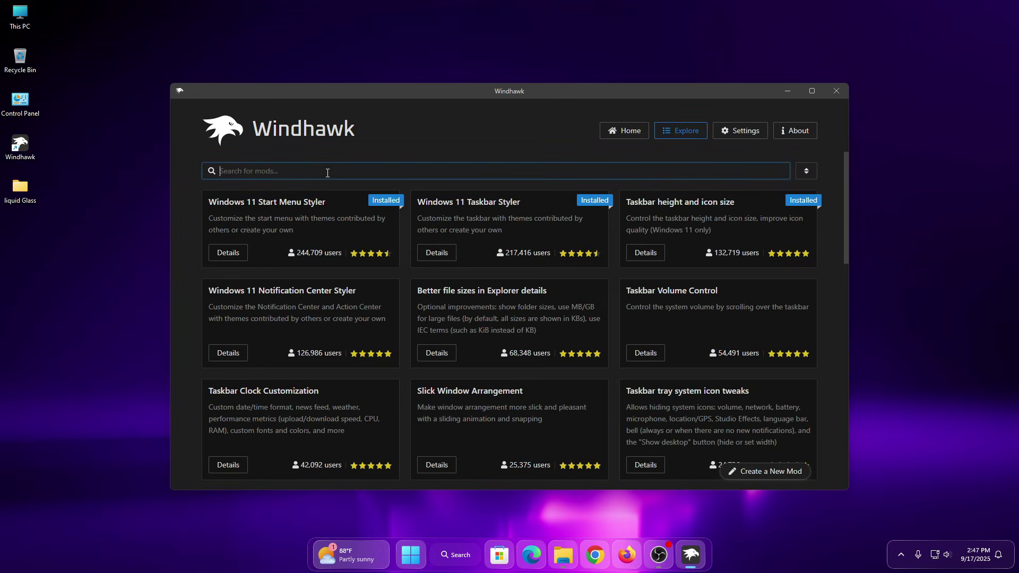
{"action": "type", "text": "Not"}
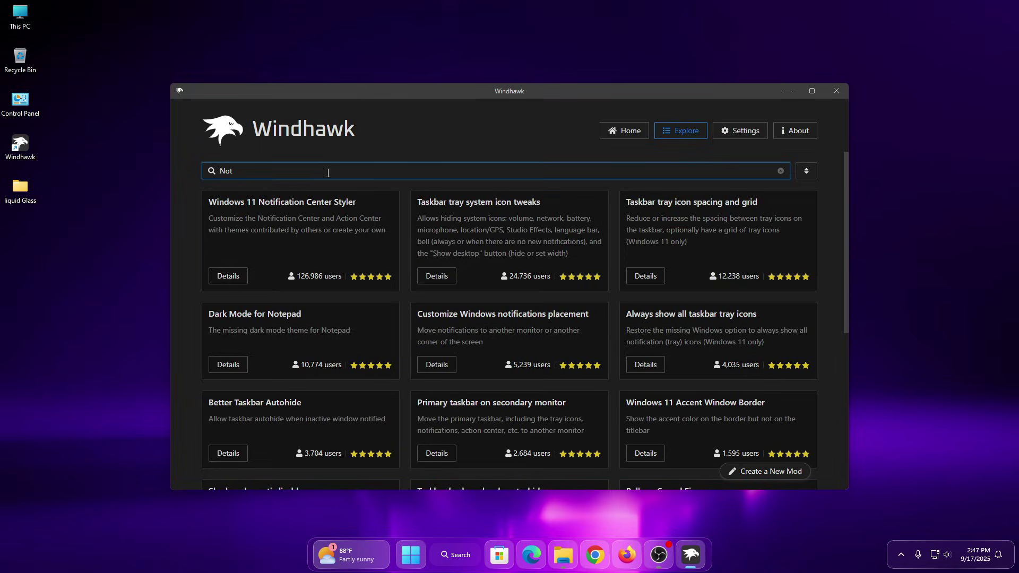
{"action": "left_click", "coordinate": [230, 276]}
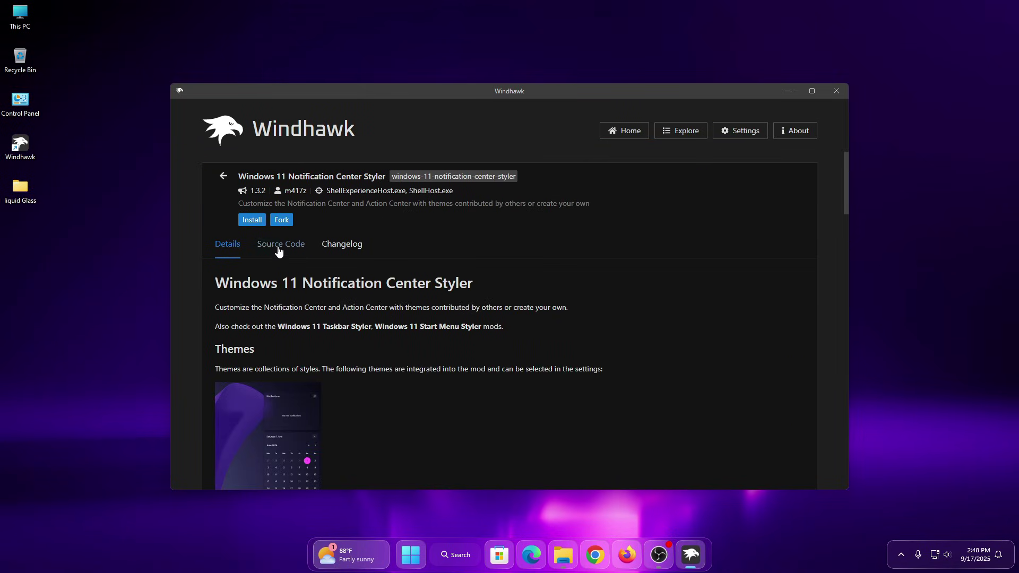
{"action": "left_click", "coordinate": [254, 221]}
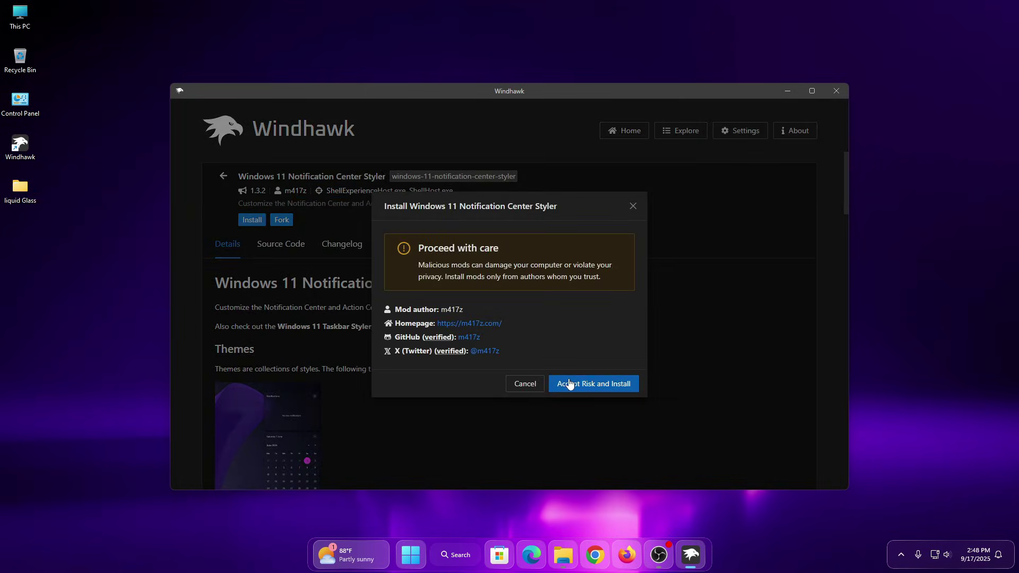
{"action": "left_click", "coordinate": [585, 383]}
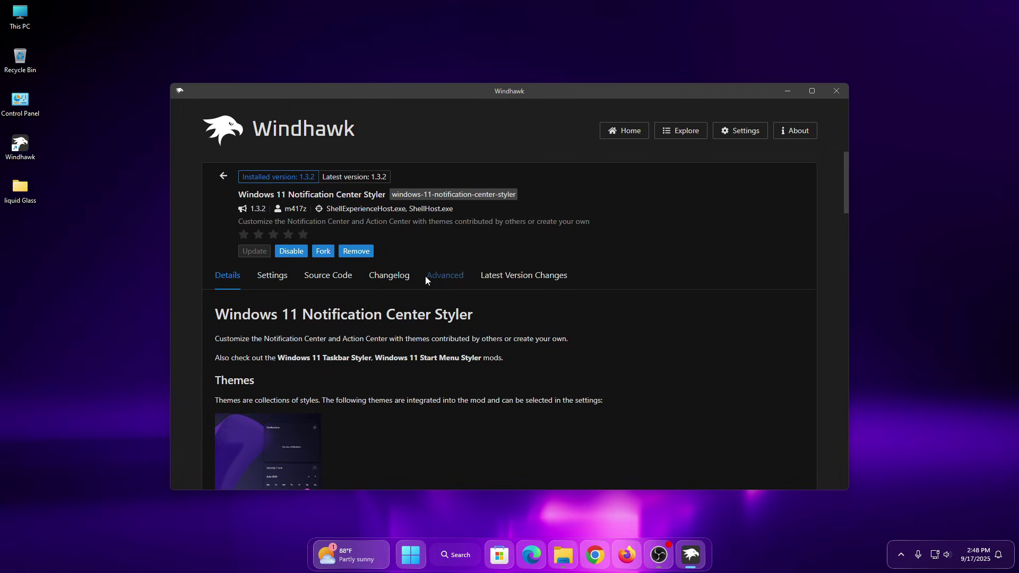
{"action": "left_click", "coordinate": [442, 276]}
{"action": "scroll", "coordinate": [586, 398], "scroll_direction": "down", "scroll_amount": 2}
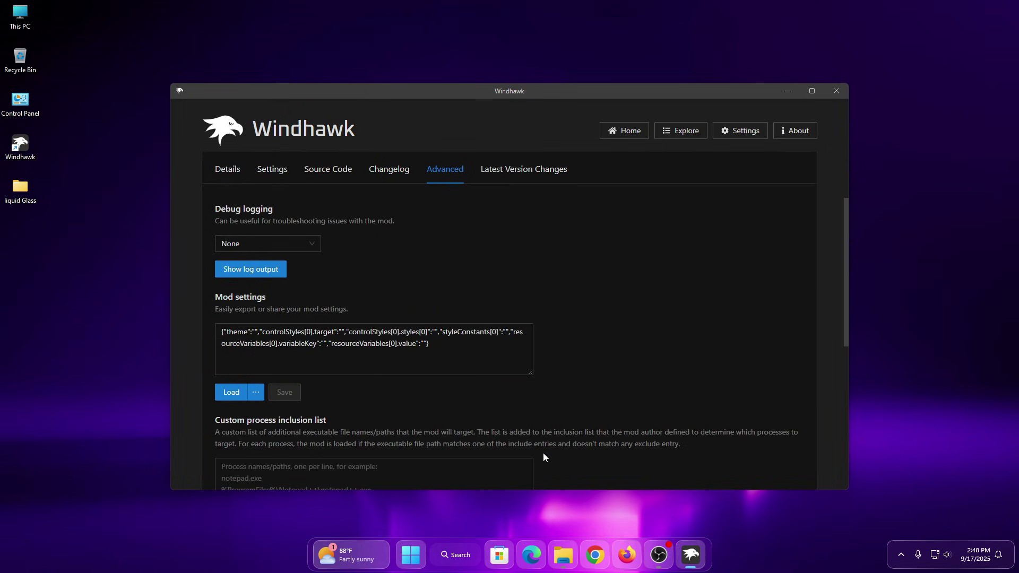
Copy the entire contents of the Windows 11 Notification Center Styler text file from the liquid Glass folder, and close both windows.
{"action": "left_click", "coordinate": [563, 555]}
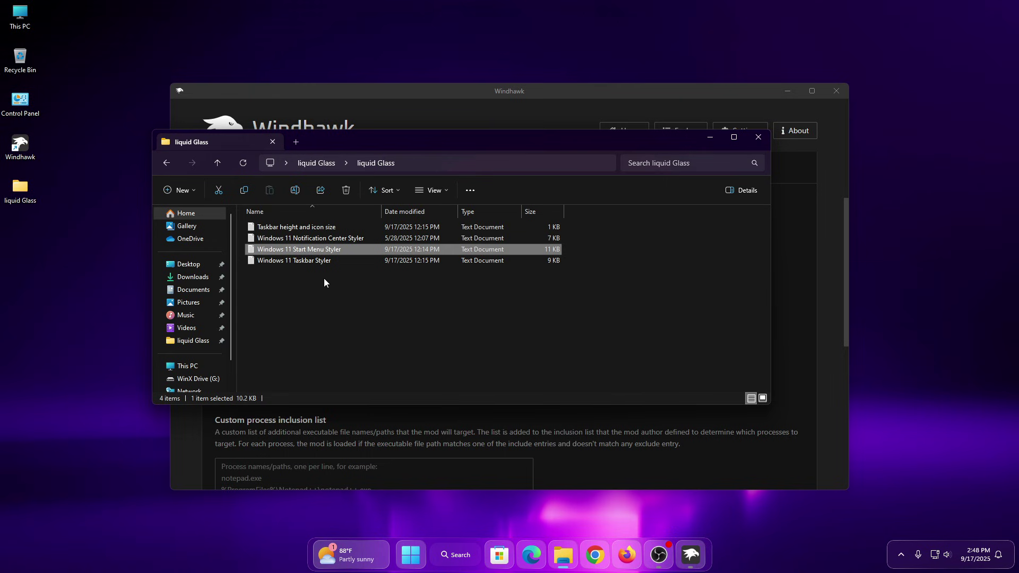
{"action": "right_click", "coordinate": [288, 237]}
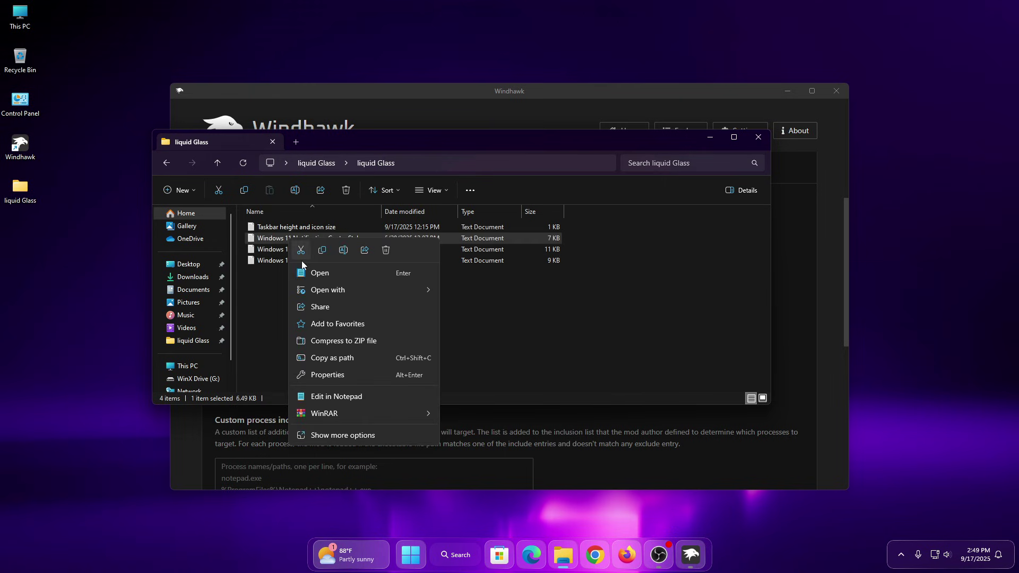
{"action": "left_click", "coordinate": [308, 274]}
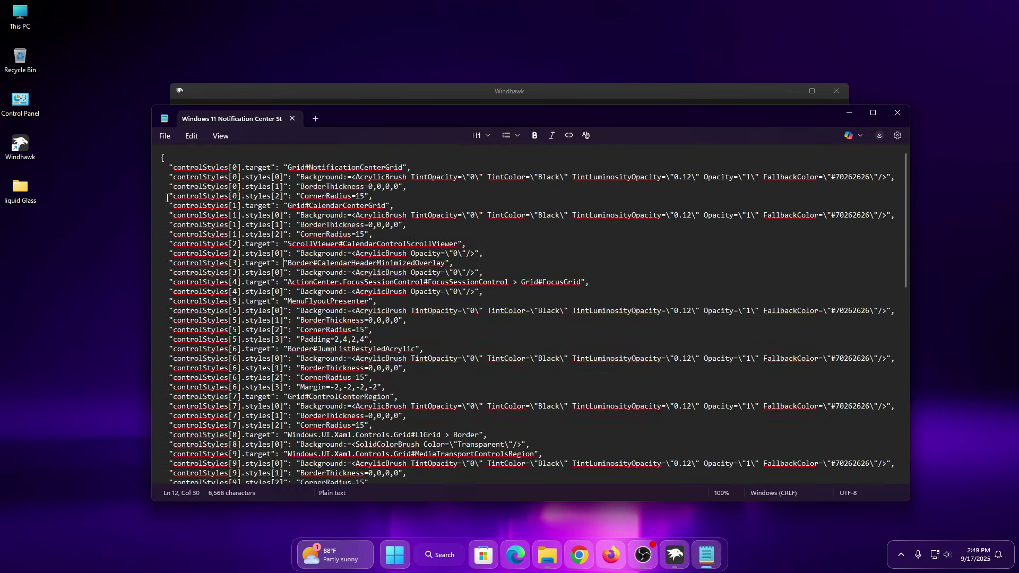
{"action": "key", "text": "ctrl+a"}
{"action": "right_click", "coordinate": [267, 219]}
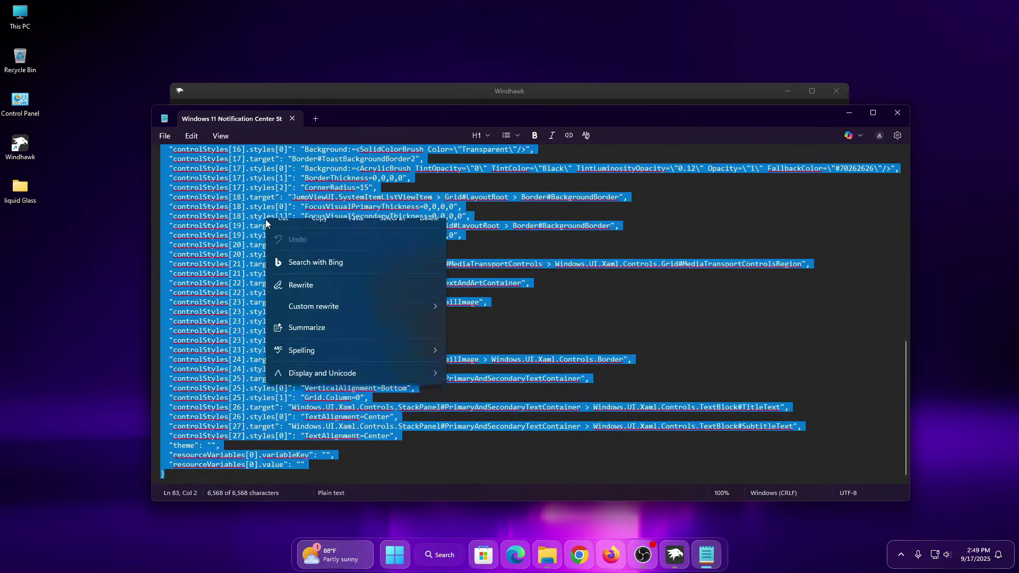
{"action": "left_click", "coordinate": [319, 234]}
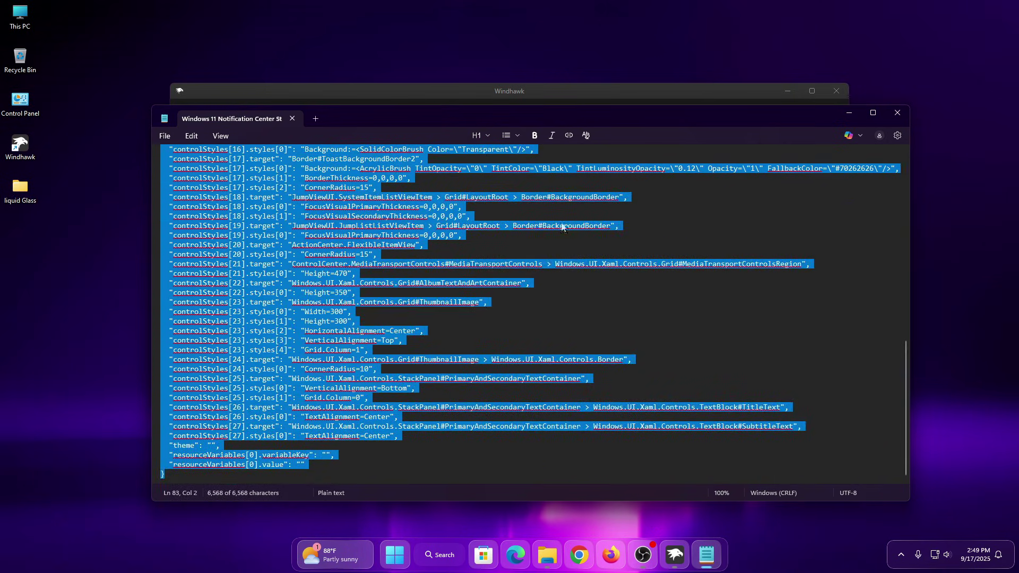
{"action": "left_click", "coordinate": [897, 113]}
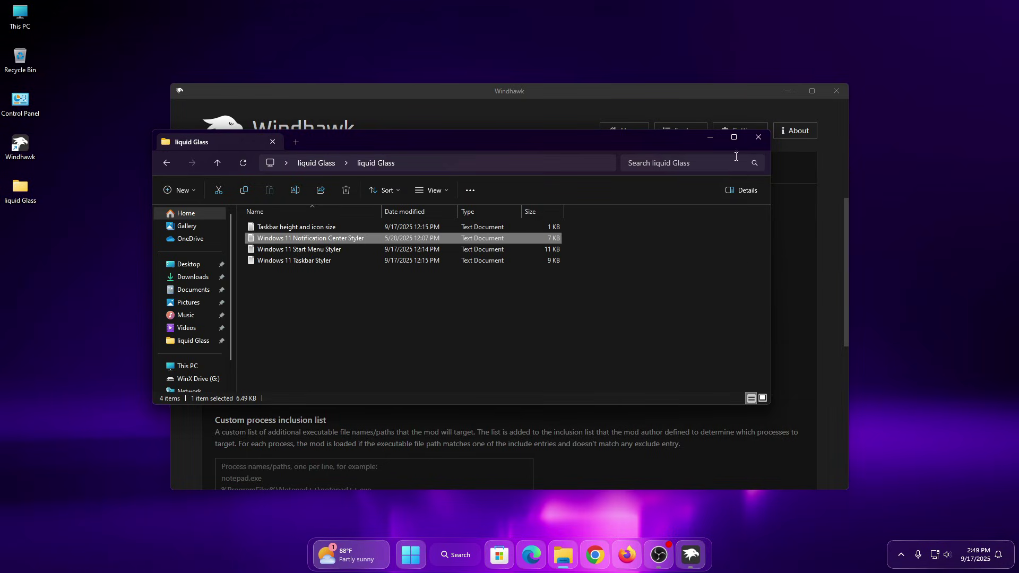
{"action": "left_click", "coordinate": [758, 137]}
Replace the Notification Center Styler mod settings with the copied text, save them, and close Windhawk.
{"action": "left_click_drag", "start_coordinate": [443, 349], "coordinate": [21, 288]}
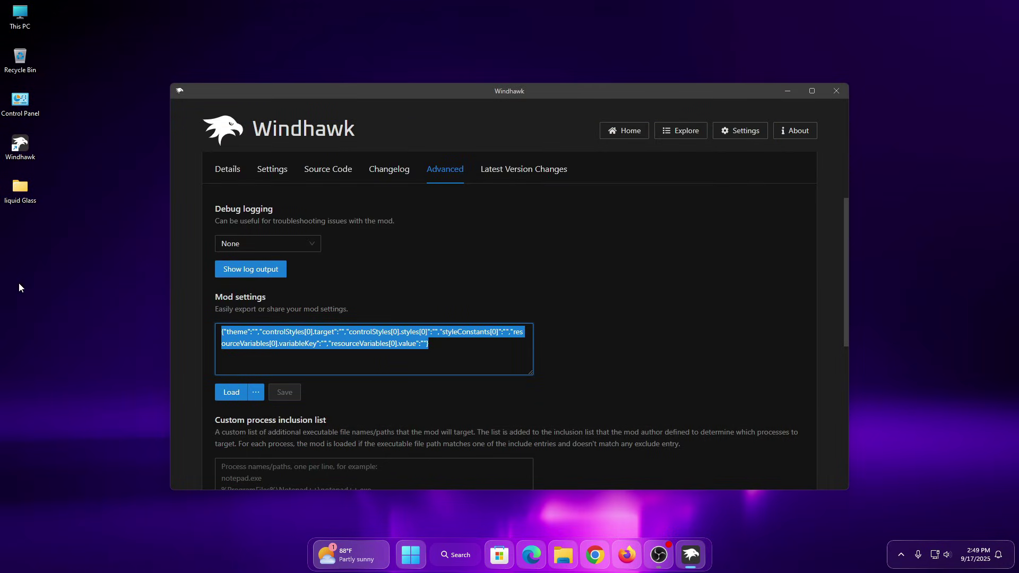
{"action": "right_click", "coordinate": [306, 338]}
{"action": "left_click", "coordinate": [336, 383]}
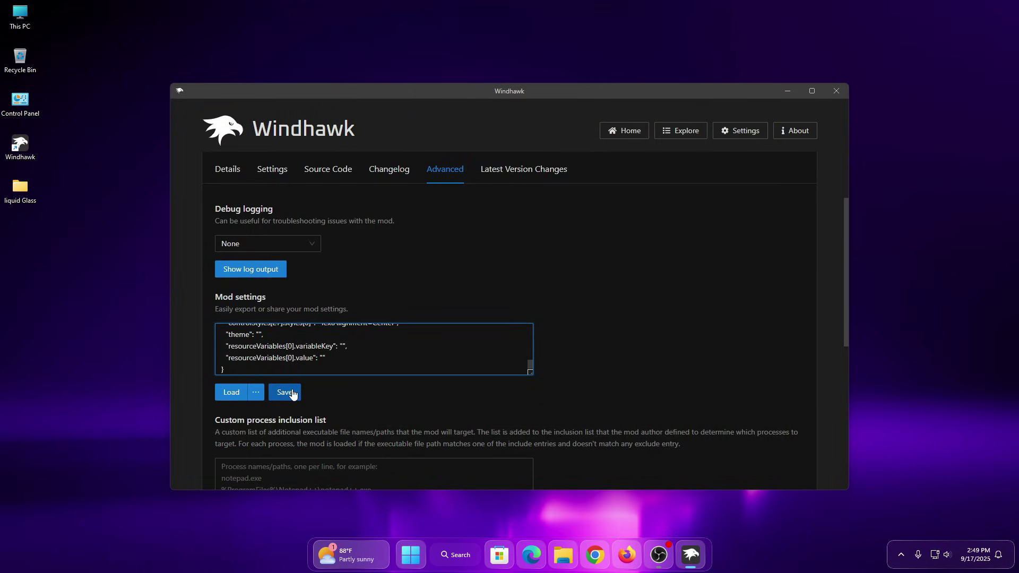
{"action": "left_click", "coordinate": [832, 94]}
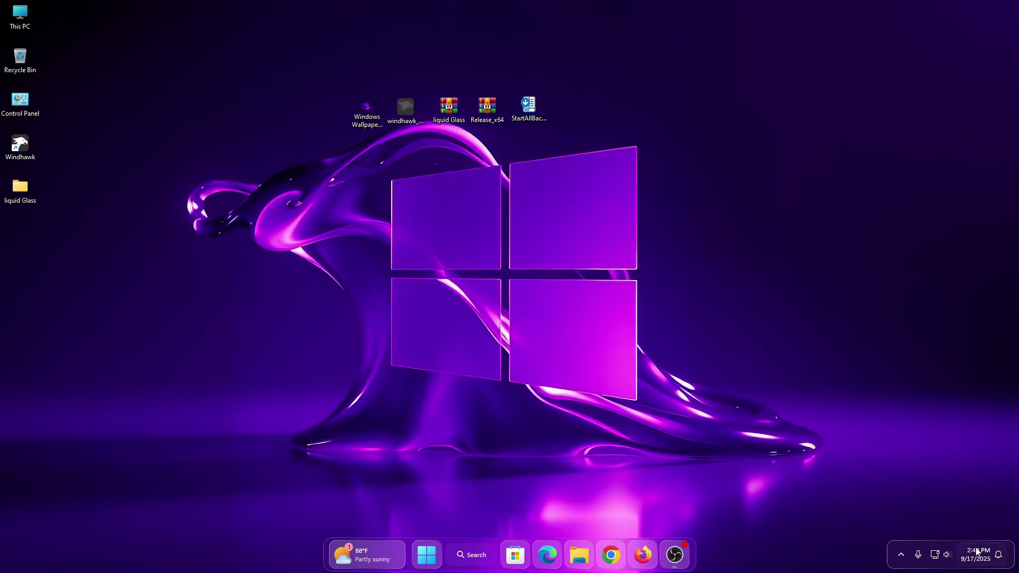
Check how the notification center and calendar flyout look on the desktop.
{"action": "left_click", "coordinate": [977, 554]}
{"action": "left_click", "coordinate": [779, 333]}
{"action": "left_click", "coordinate": [976, 555]}
{"action": "left_click", "coordinate": [976, 555]}
Reopen Windhawk, switch the Windows 11 Notification Center Styler mod off and on again while comparing the notification center, and close Windhawk.
{"action": "left_click", "coordinate": [901, 554]}
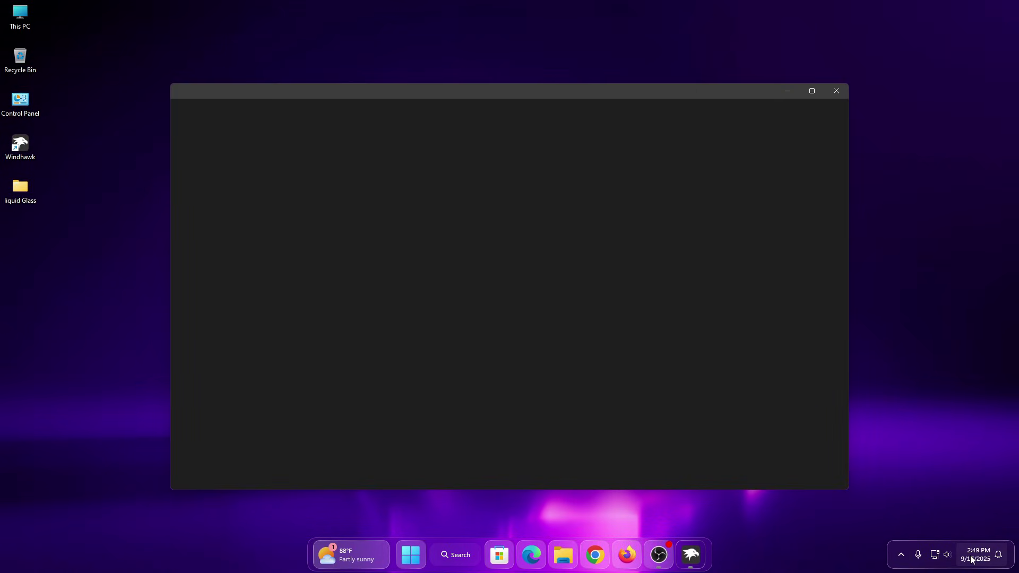
{"action": "left_click", "coordinate": [971, 558]}
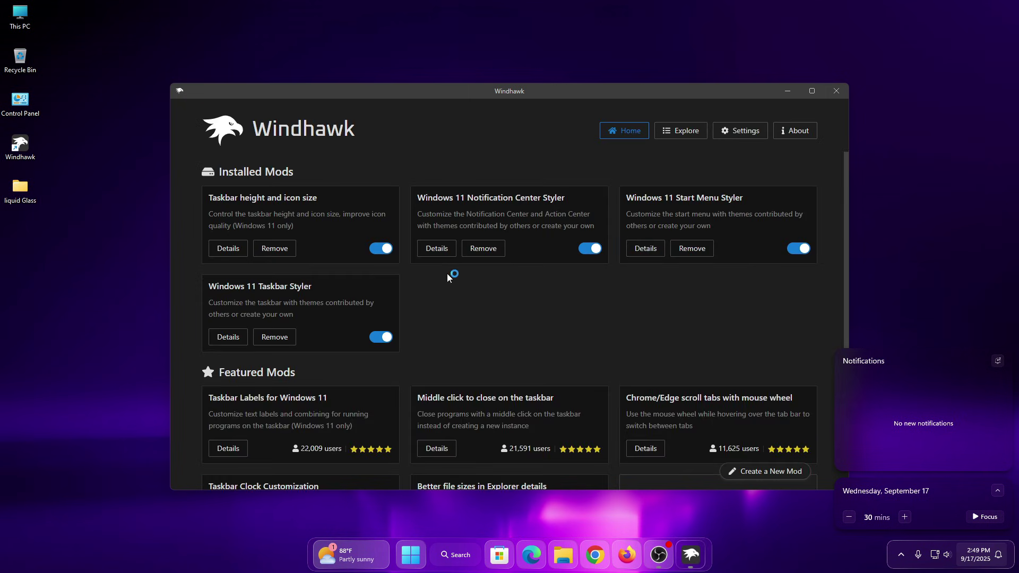
{"action": "left_click", "coordinate": [586, 251]}
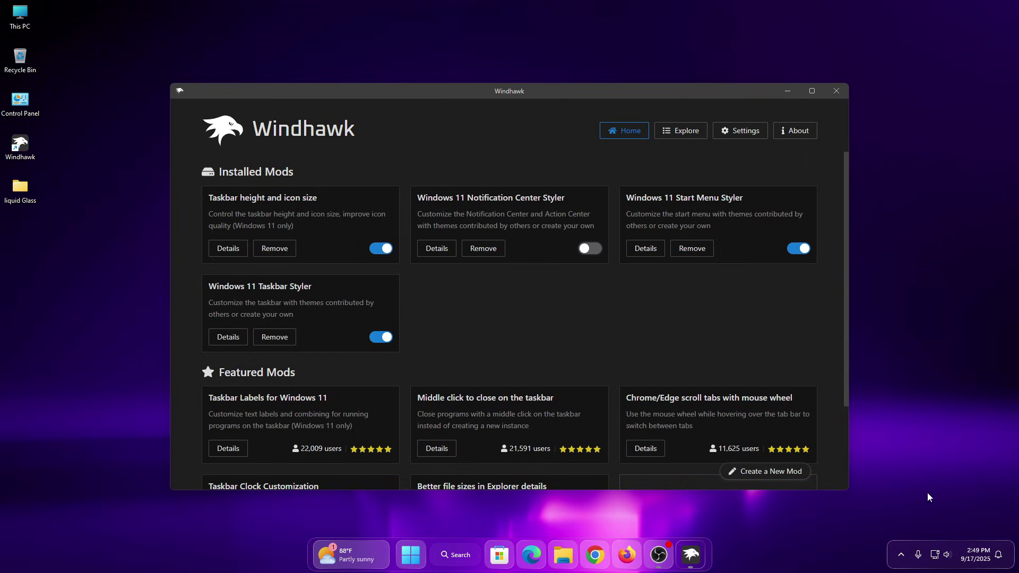
{"action": "left_click", "coordinate": [969, 555]}
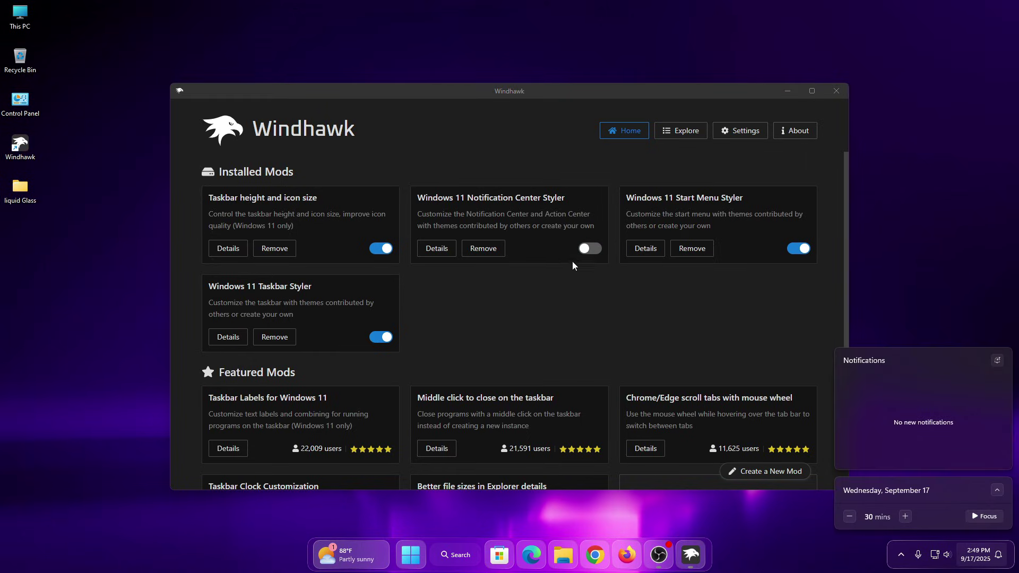
{"action": "left_click", "coordinate": [588, 249]}
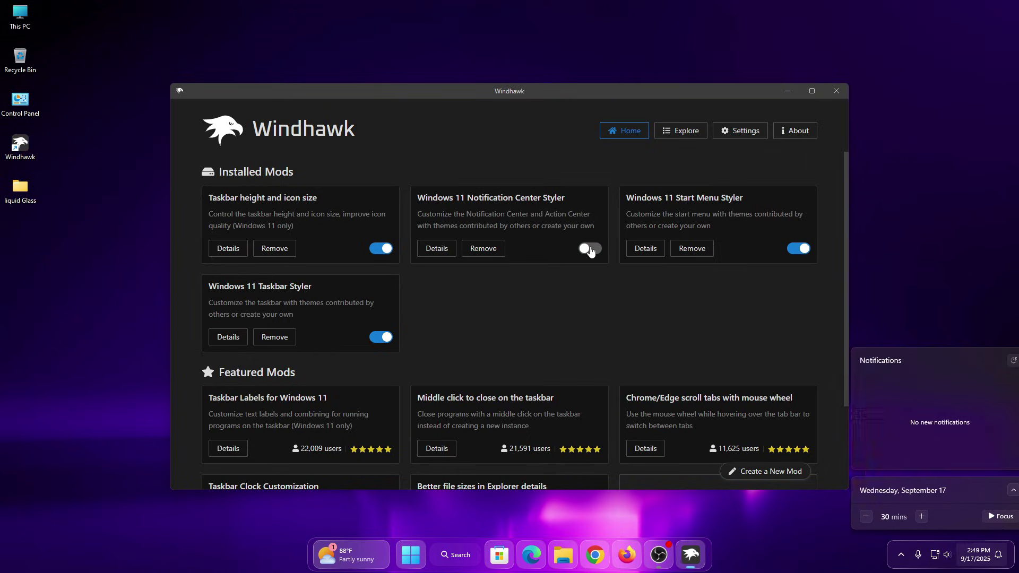
{"action": "left_click", "coordinate": [970, 553]}
{"action": "left_click", "coordinate": [836, 90]}
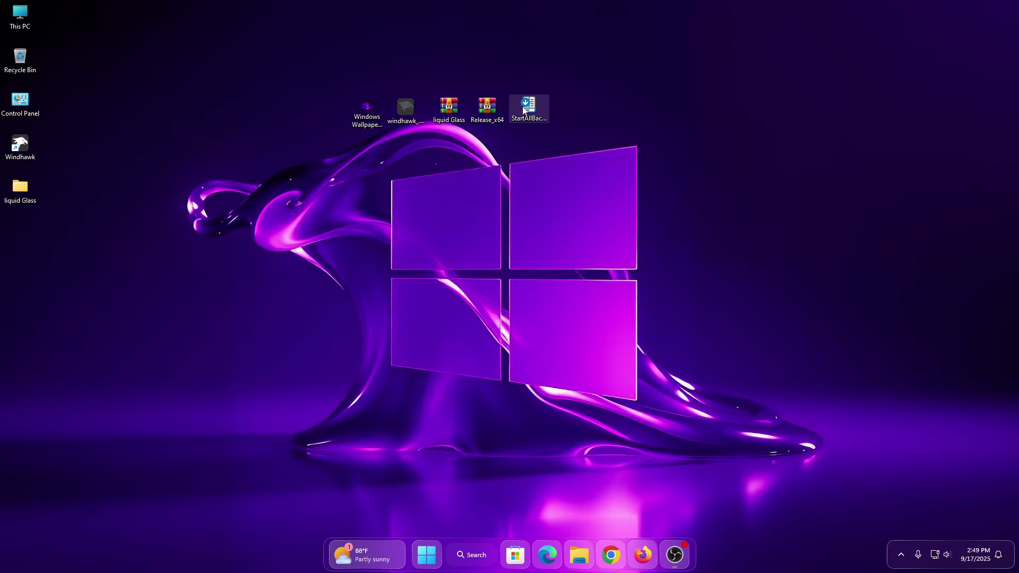
Run the StartAllBack 3.9.15 setup file from the desktop, allow it to make changes, and install it for the current user only.
{"action": "right_click", "coordinate": [523, 110]}
{"action": "left_click", "coordinate": [572, 177]}
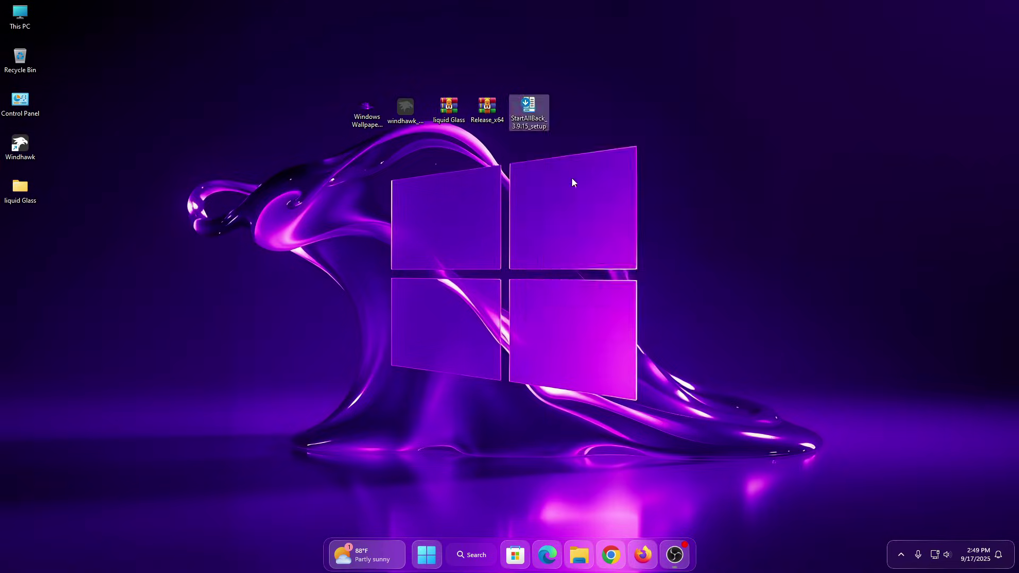
{"action": "left_click", "coordinate": [494, 364]}
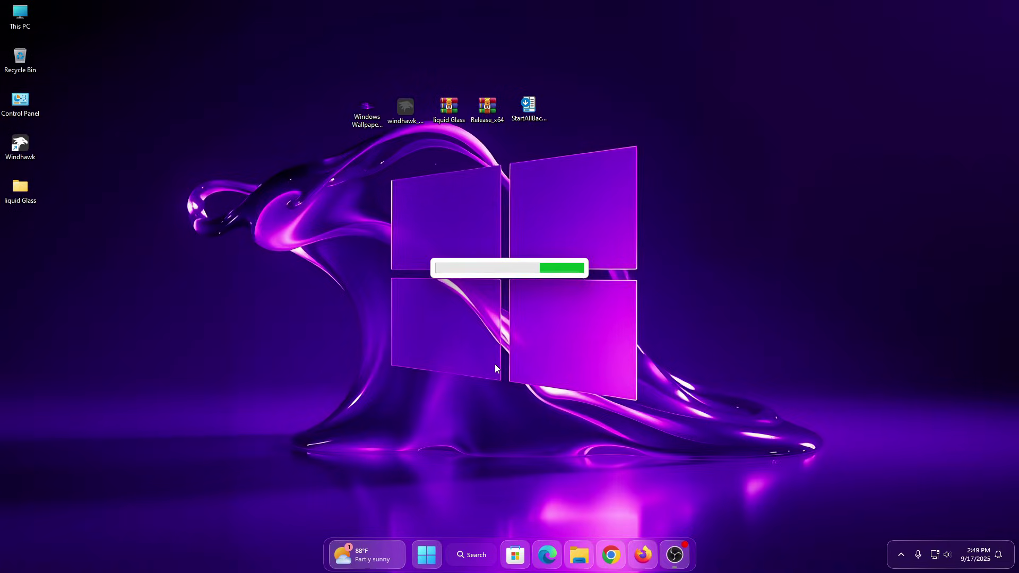
{"action": "double_click", "coordinate": [24, 20]}
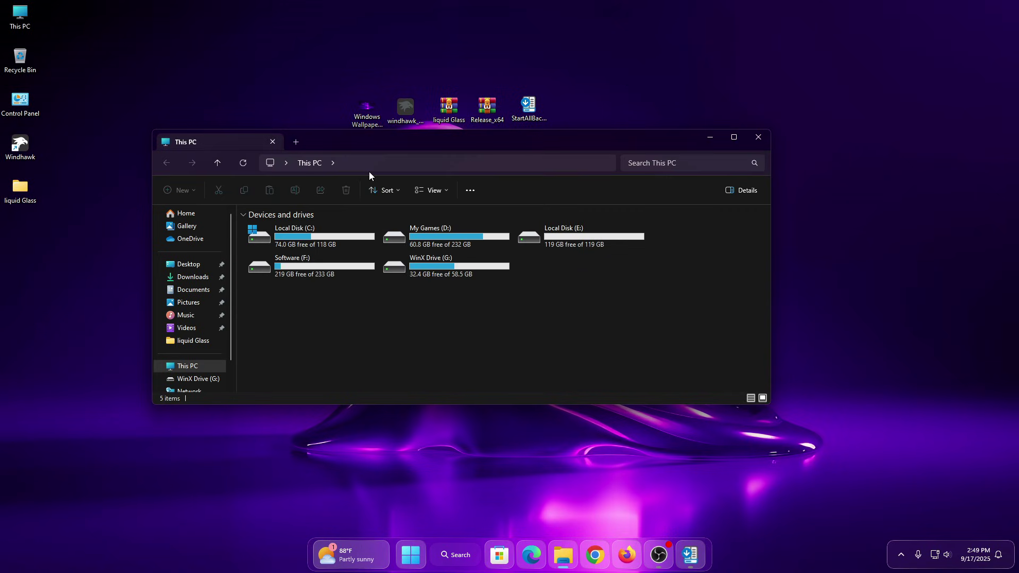
{"action": "left_click", "coordinate": [758, 137]}
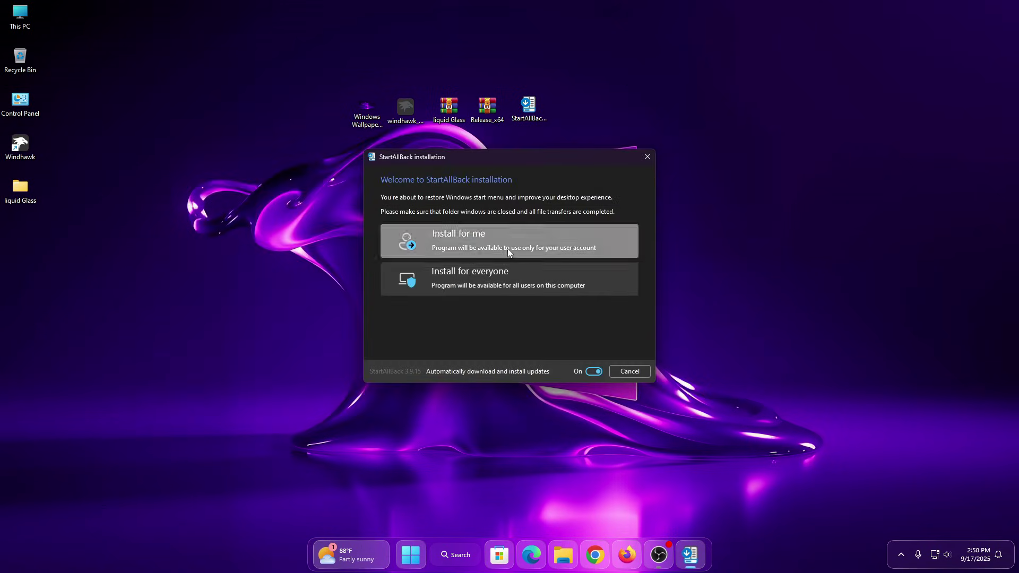
{"action": "left_click", "coordinate": [507, 250]}
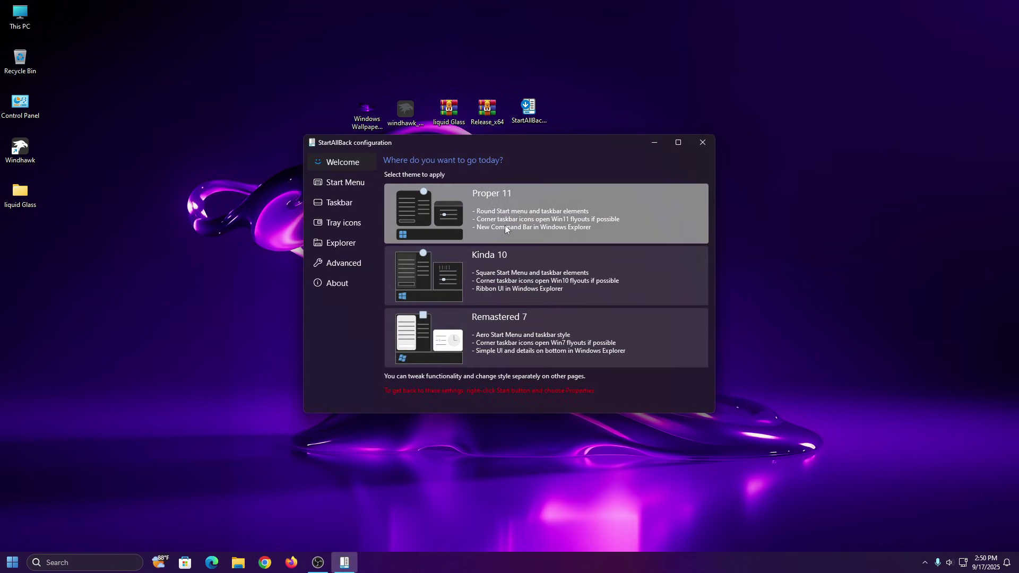
Turn off the enhanced classic start menu and the enhanced classic taskbar in StartAllBack, and restart the Explorer shell.
{"action": "left_click", "coordinate": [365, 187]}
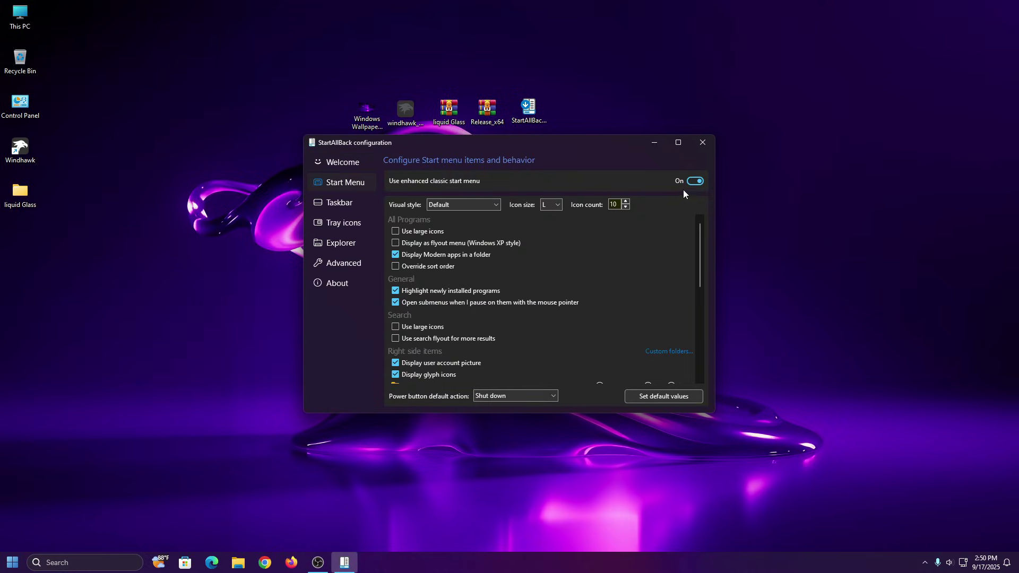
{"action": "left_click", "coordinate": [694, 182]}
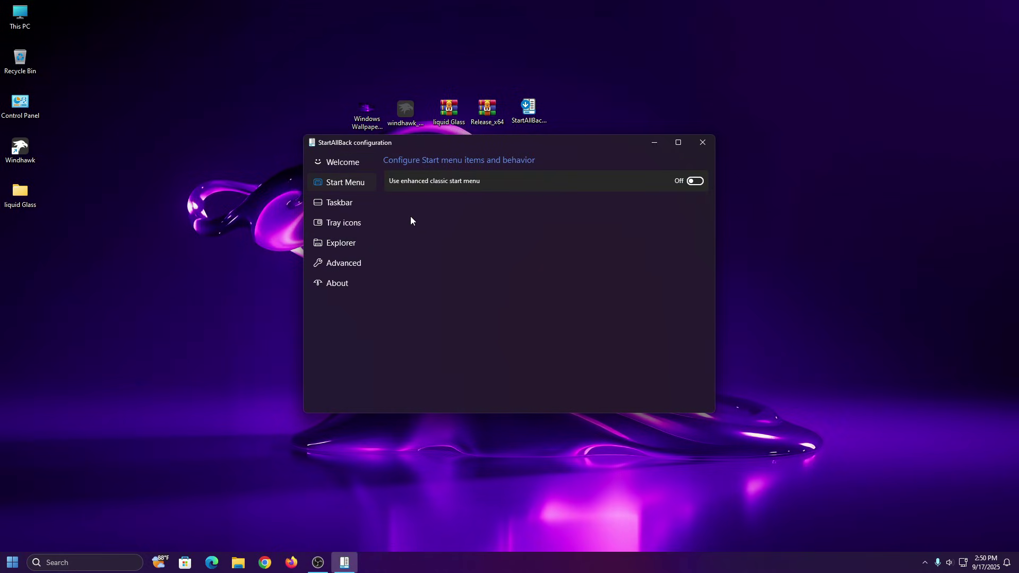
{"action": "left_click", "coordinate": [344, 206]}
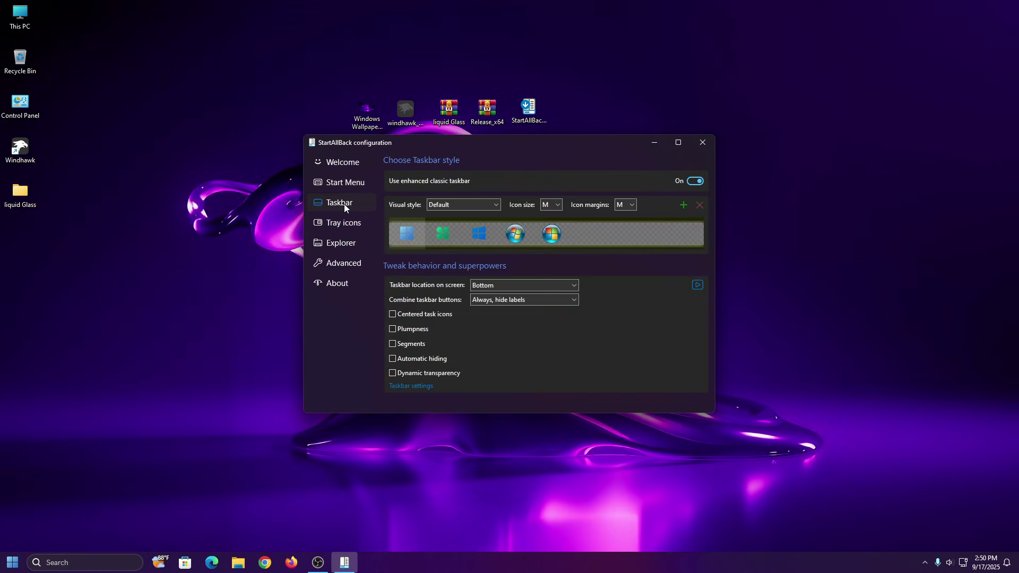
{"action": "left_click", "coordinate": [695, 183]}
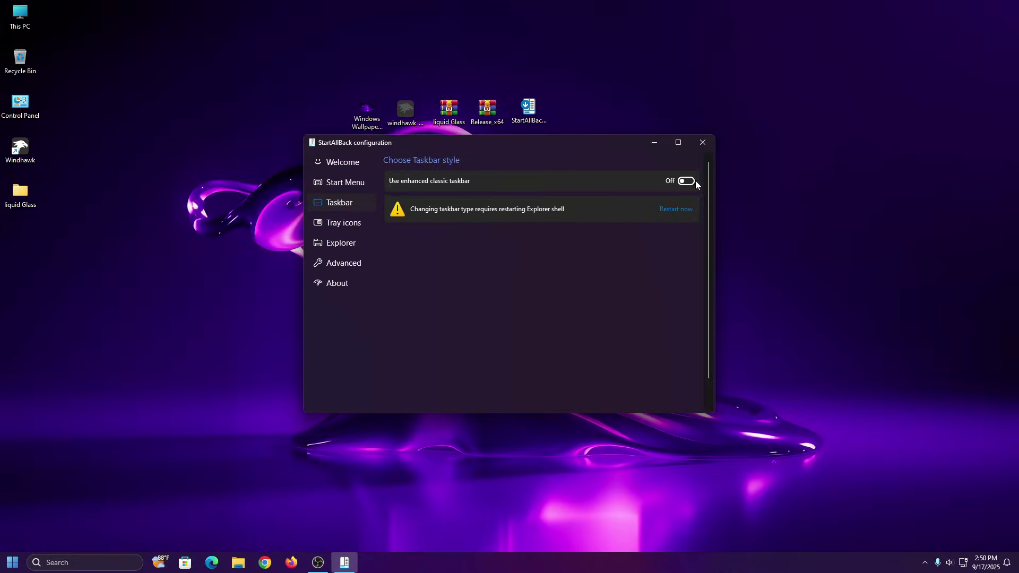
{"action": "left_click", "coordinate": [677, 210]}
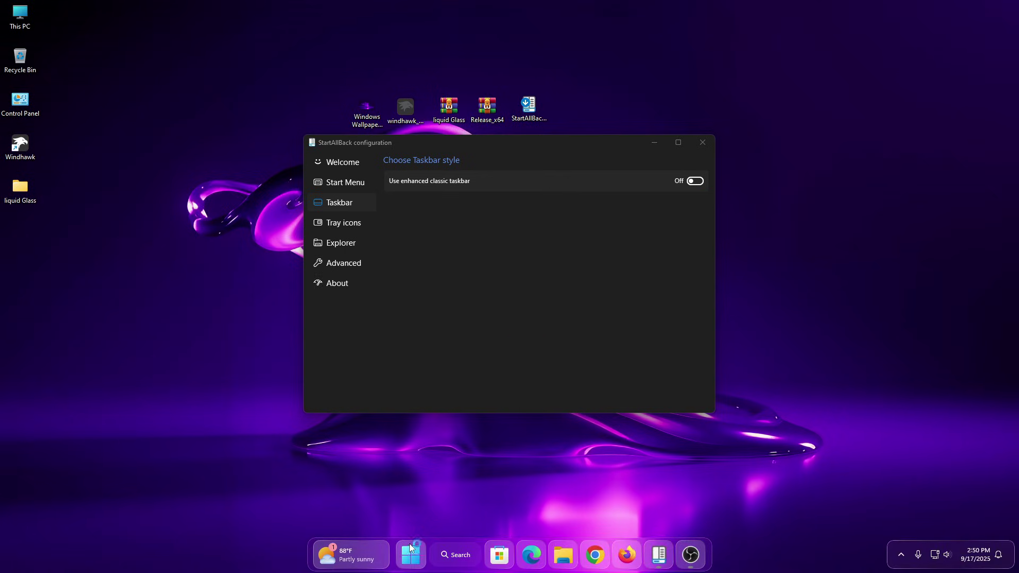
Set the StartAllBack Explorer style to Win7 Command Bar with a This PC window open for comparison, and close the configuration.
{"action": "left_click", "coordinate": [409, 547]}
{"action": "left_click", "coordinate": [409, 545]}
{"action": "left_click", "coordinate": [355, 247]}
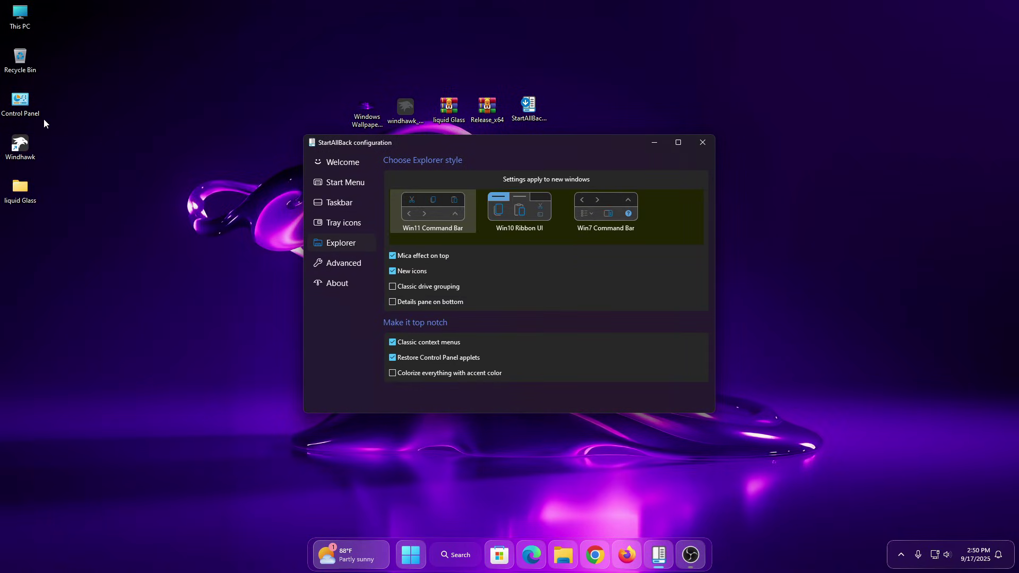
{"action": "double_click", "coordinate": [20, 16]}
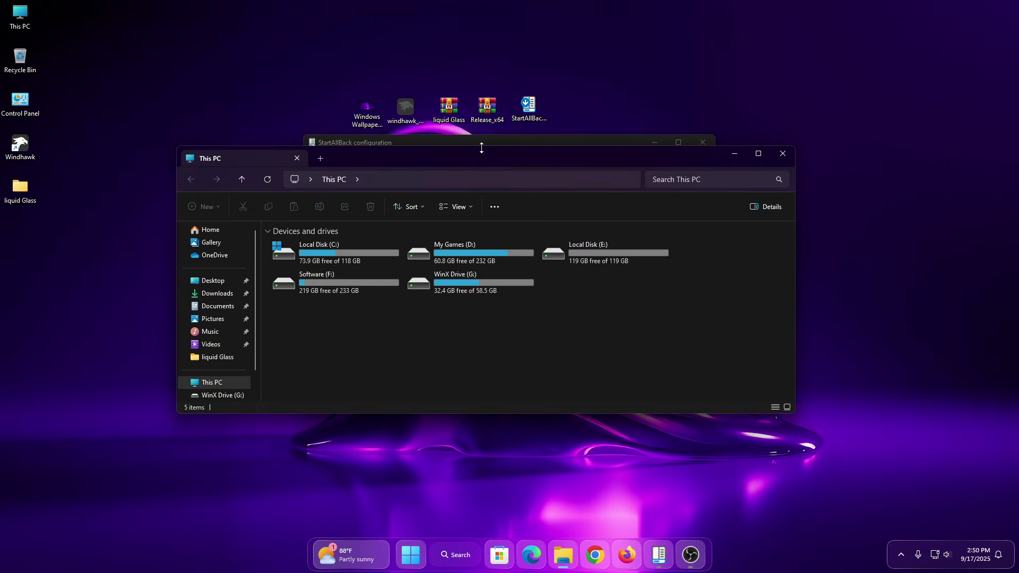
{"action": "left_click_drag", "start_coordinate": [514, 151], "coordinate": [623, 53]}
{"action": "left_click", "coordinate": [896, 110]}
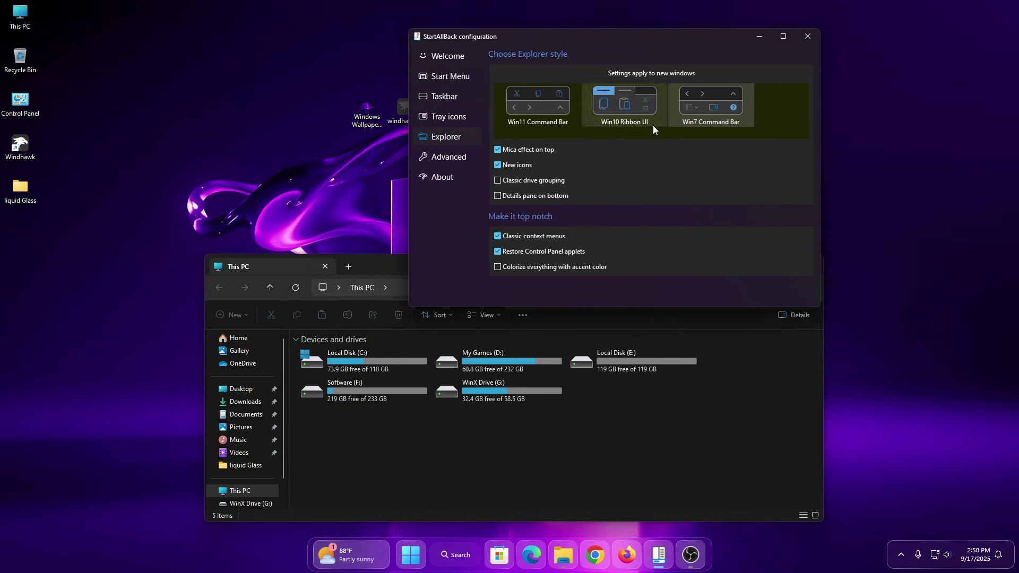
{"action": "left_click", "coordinate": [808, 38]}
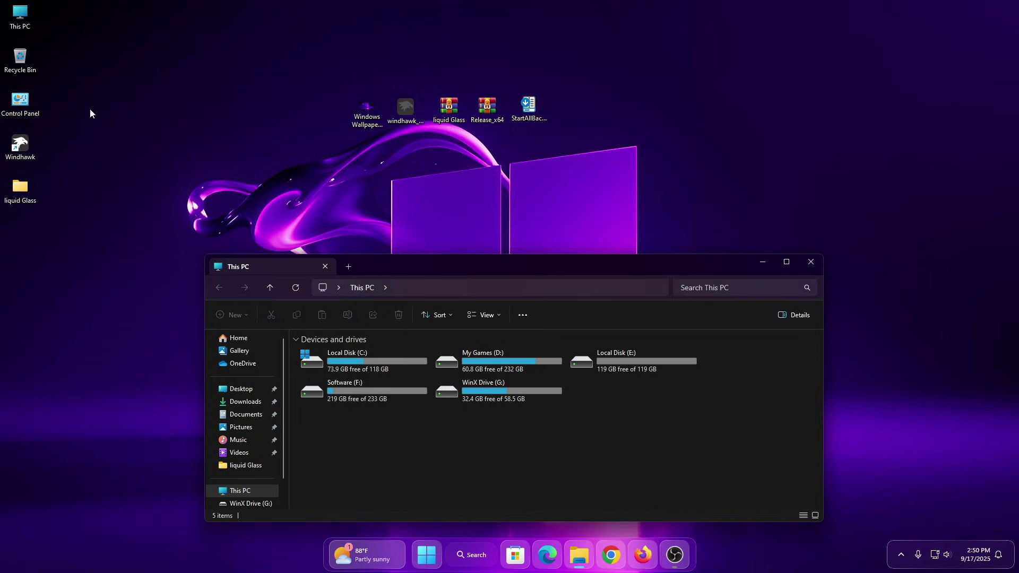
Dismiss the old This PC window, reopen This PC to check the new command bar style, and close it.
{"action": "left_click", "coordinate": [765, 262]}
{"action": "right_click", "coordinate": [20, 16]}
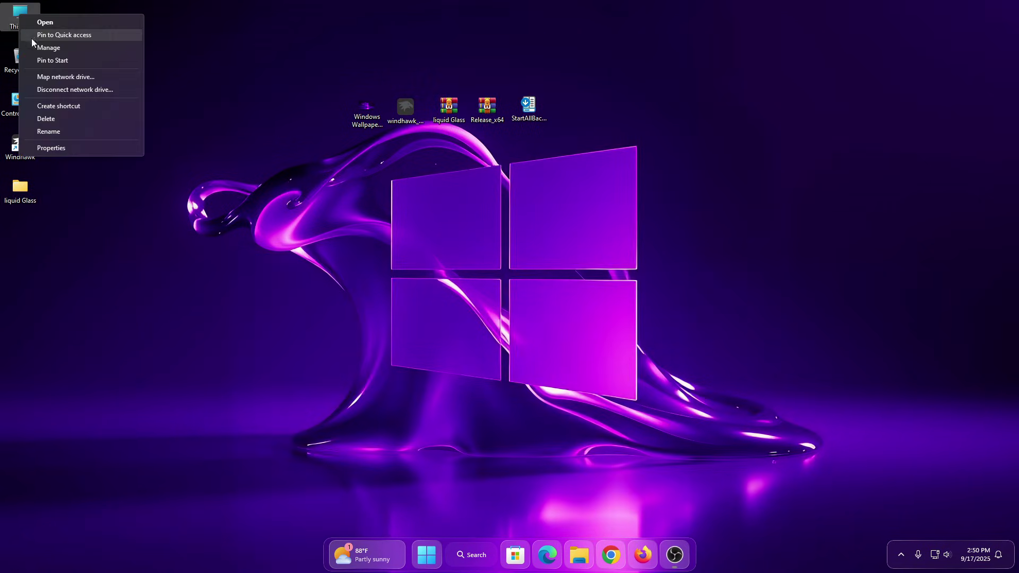
{"action": "left_click", "coordinate": [35, 23]}
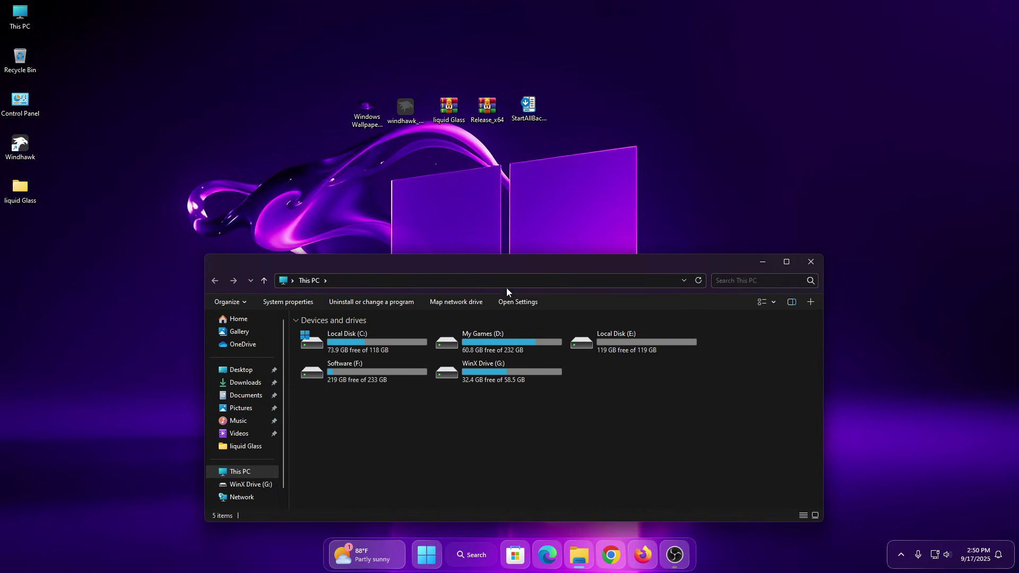
{"action": "left_click", "coordinate": [808, 266]}
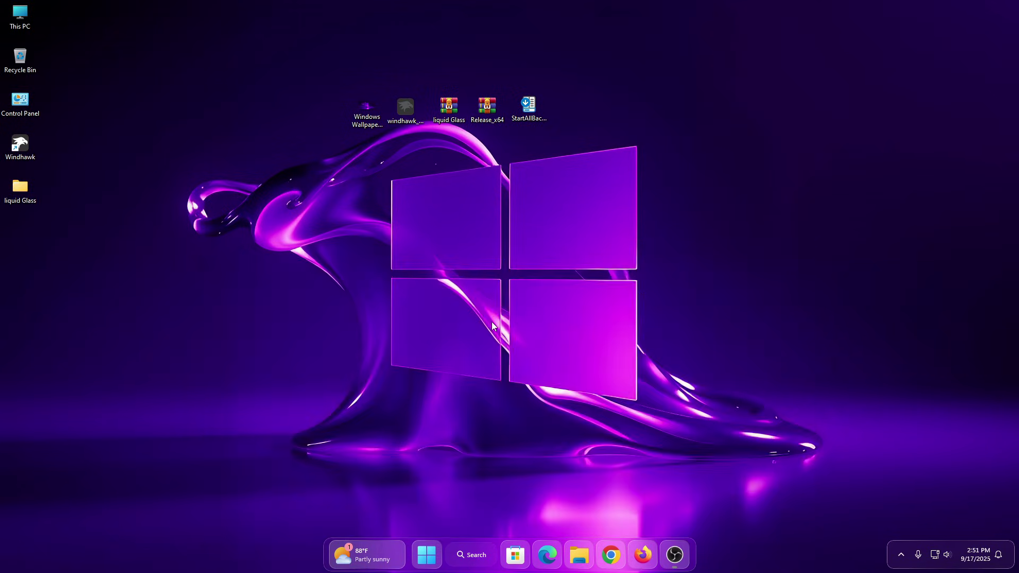
Extract the Release_x64 archive with WinRAR into a Release_x64 folder on the desktop.
{"action": "right_click", "coordinate": [484, 109]}
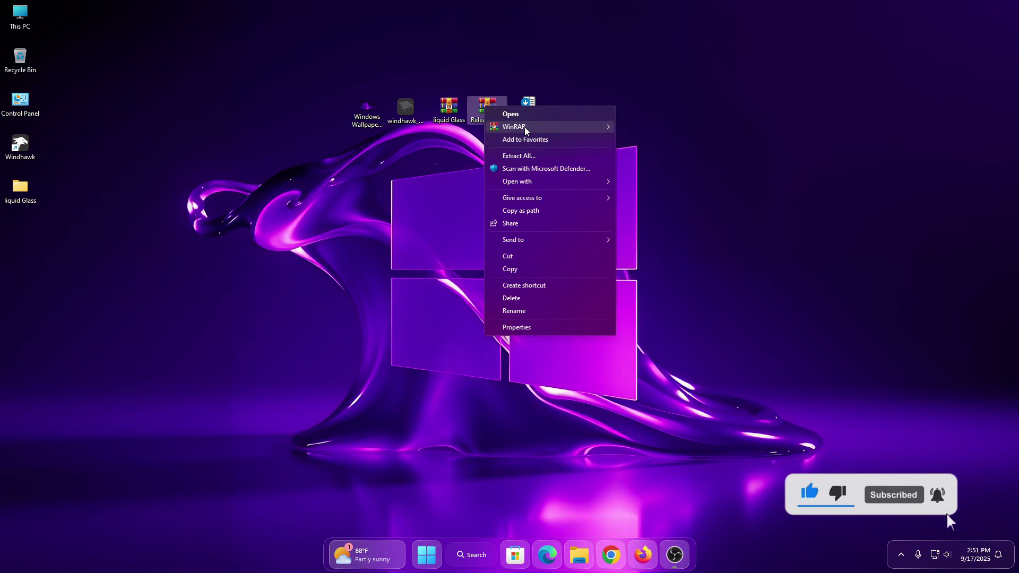
{"action": "mouse_move", "coordinate": [525, 126]}
{"action": "left_click", "coordinate": [641, 144]}
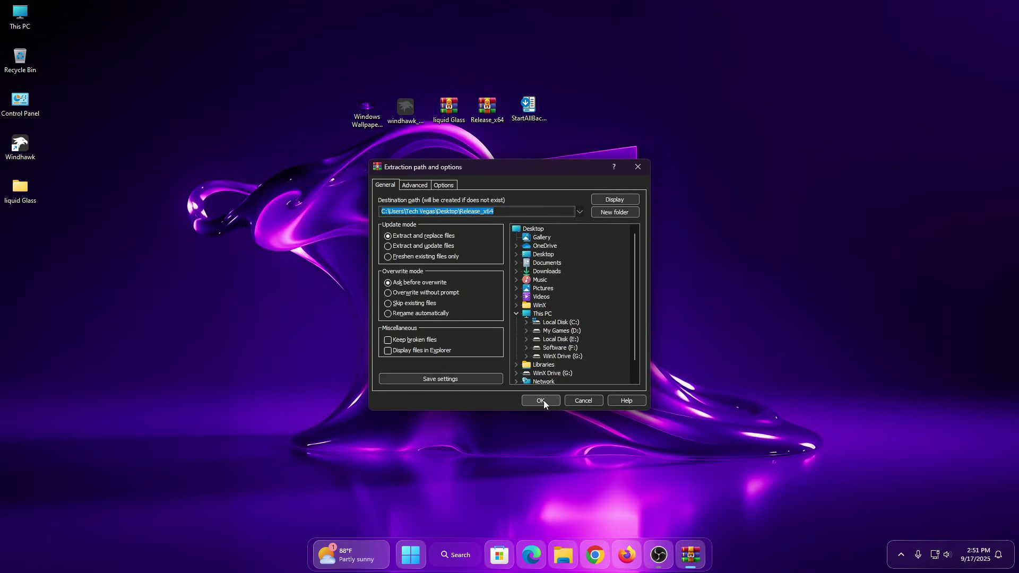
{"action": "left_click", "coordinate": [540, 401]}
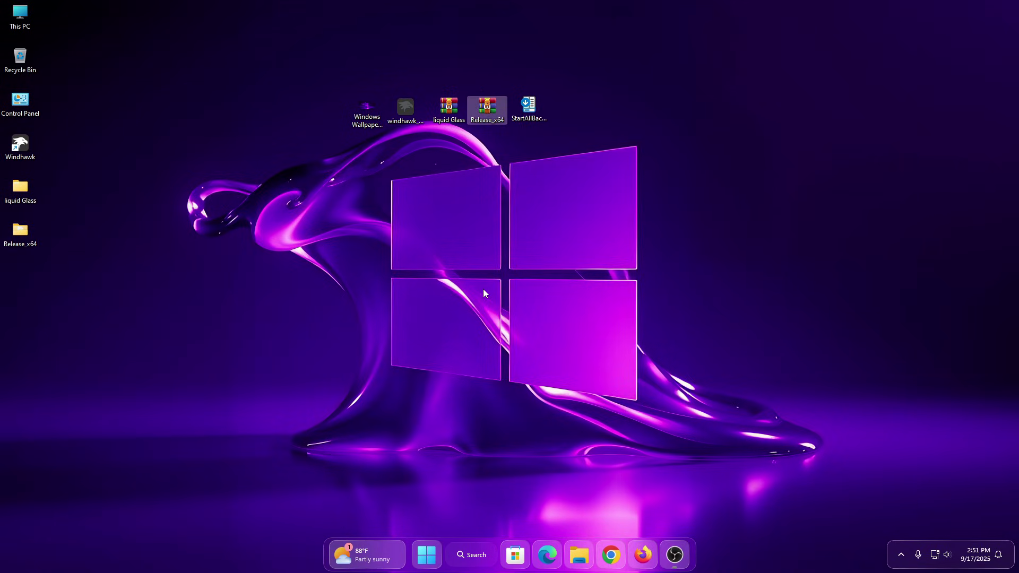
Move the extracted Release_x64 folder from the desktop to the root of Local Disk (C:).
{"action": "right_click", "coordinate": [19, 243]}
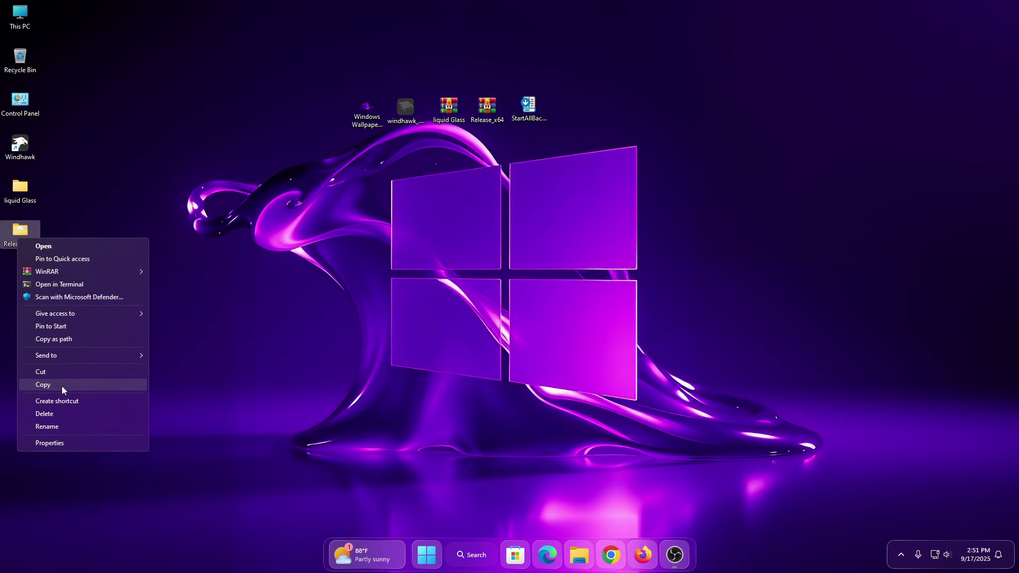
{"action": "left_click", "coordinate": [52, 373]}
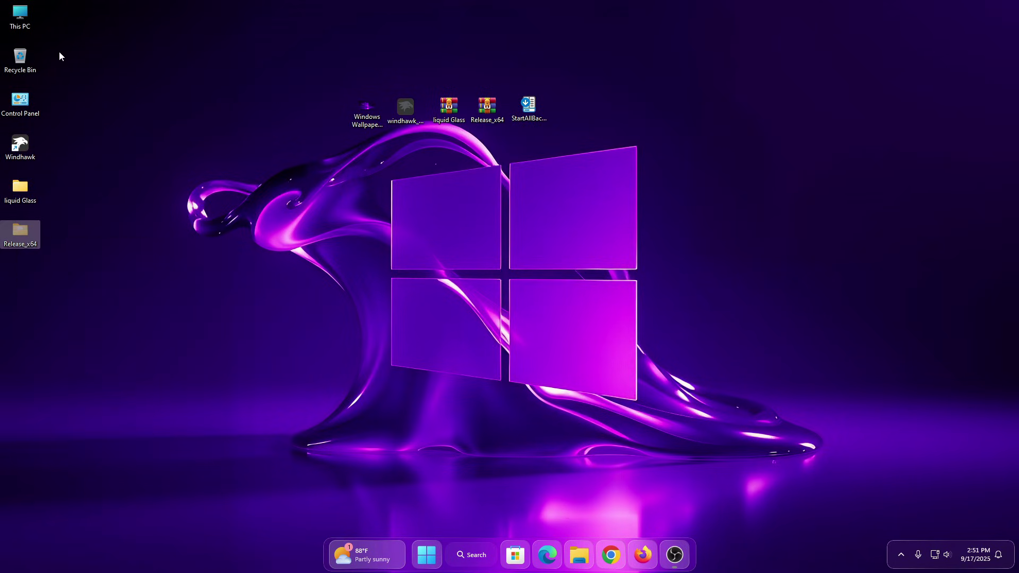
{"action": "right_click", "coordinate": [20, 19]}
{"action": "left_click", "coordinate": [33, 25]}
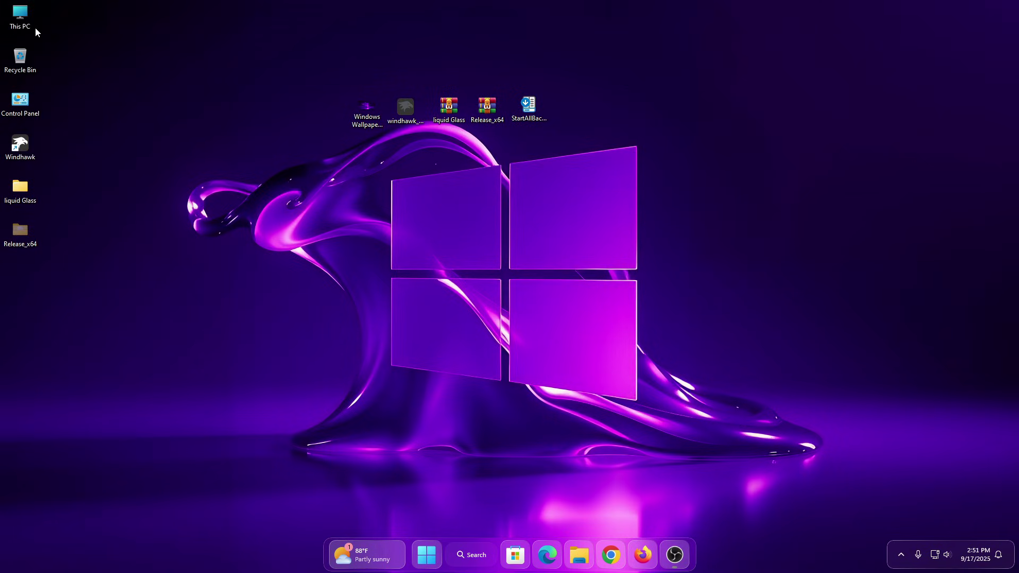
{"action": "right_click", "coordinate": [365, 340]}
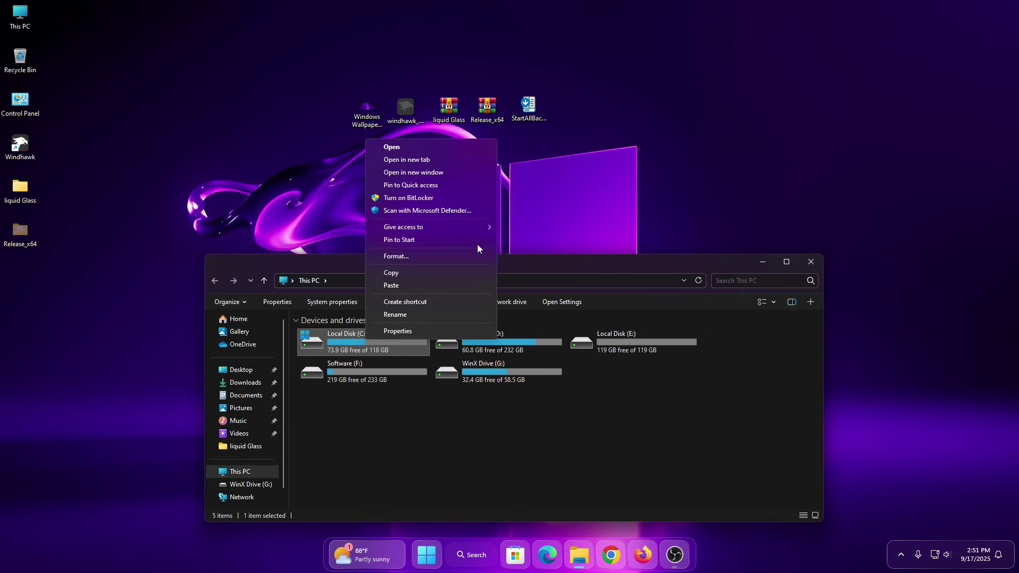
{"action": "left_click", "coordinate": [391, 147]}
{"action": "left_click_drag", "start_coordinate": [501, 261], "coordinate": [445, 129]}
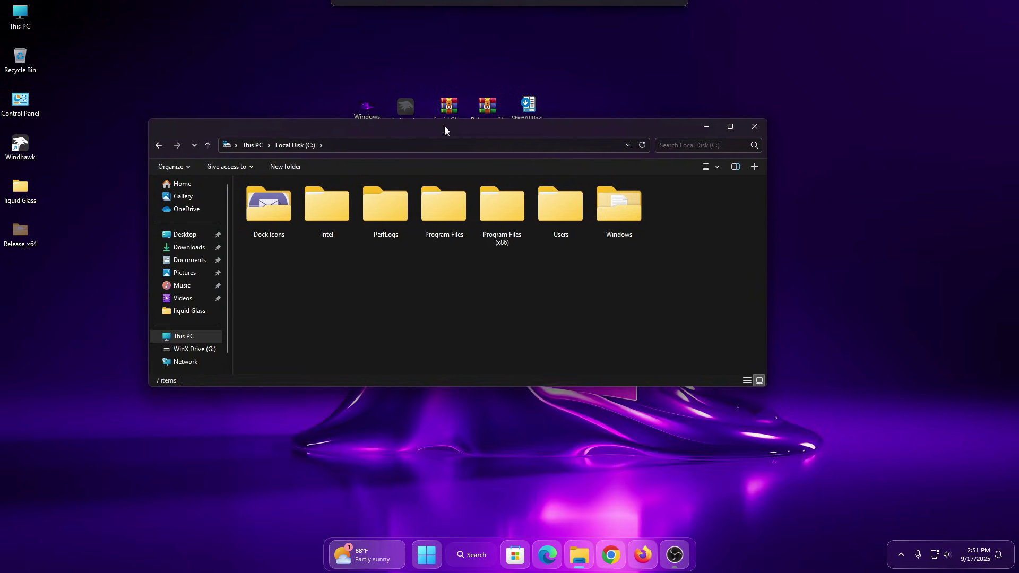
{"action": "right_click", "coordinate": [657, 234]}
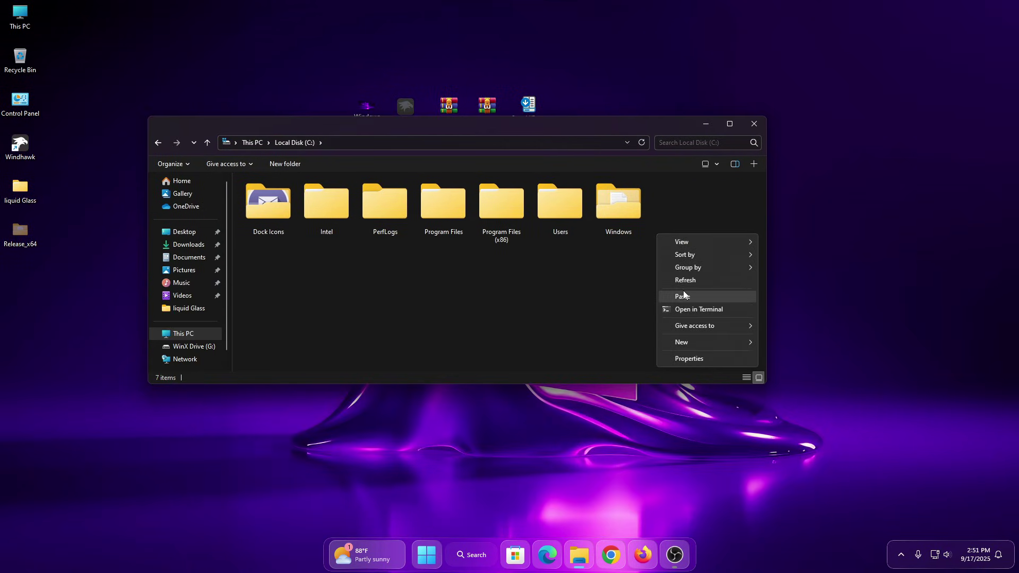
{"action": "left_click", "coordinate": [682, 294]}
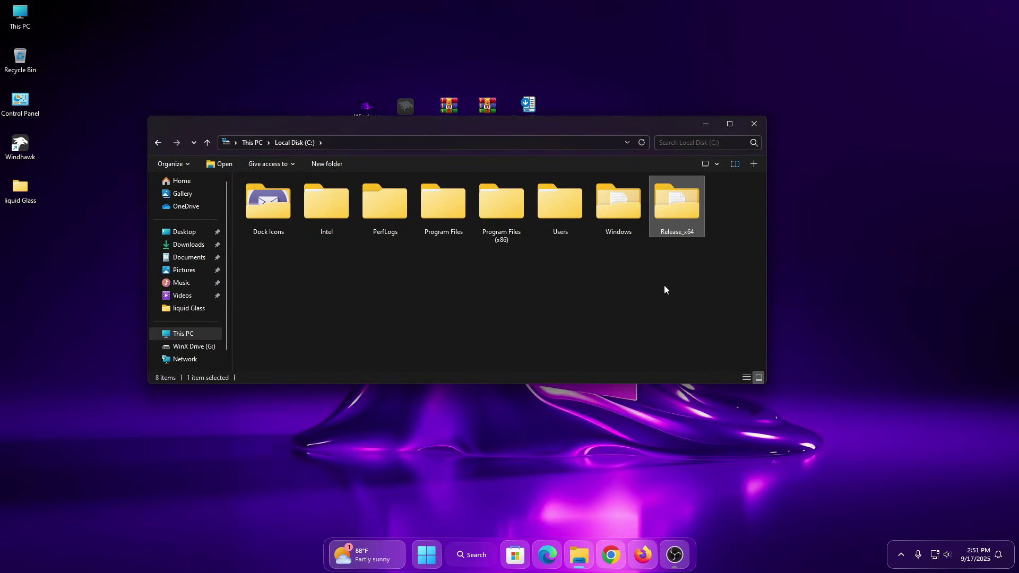
Run the register script in C:\Release_x64\Release as administrator.
{"action": "right_click", "coordinate": [676, 214]}
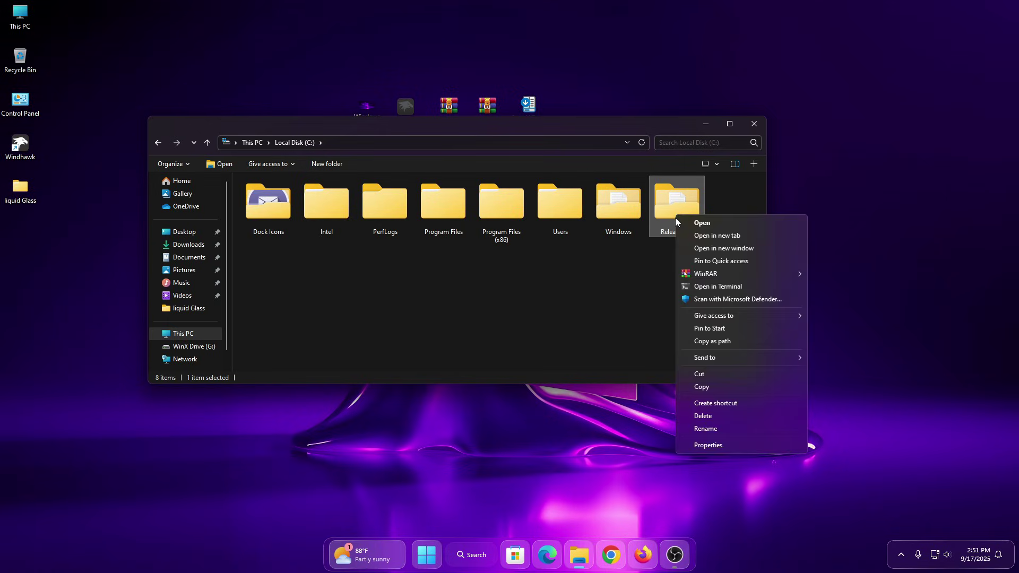
{"action": "left_click", "coordinate": [687, 227]}
{"action": "right_click", "coordinate": [308, 195]}
{"action": "left_click", "coordinate": [326, 201]}
{"action": "right_click", "coordinate": [260, 216]}
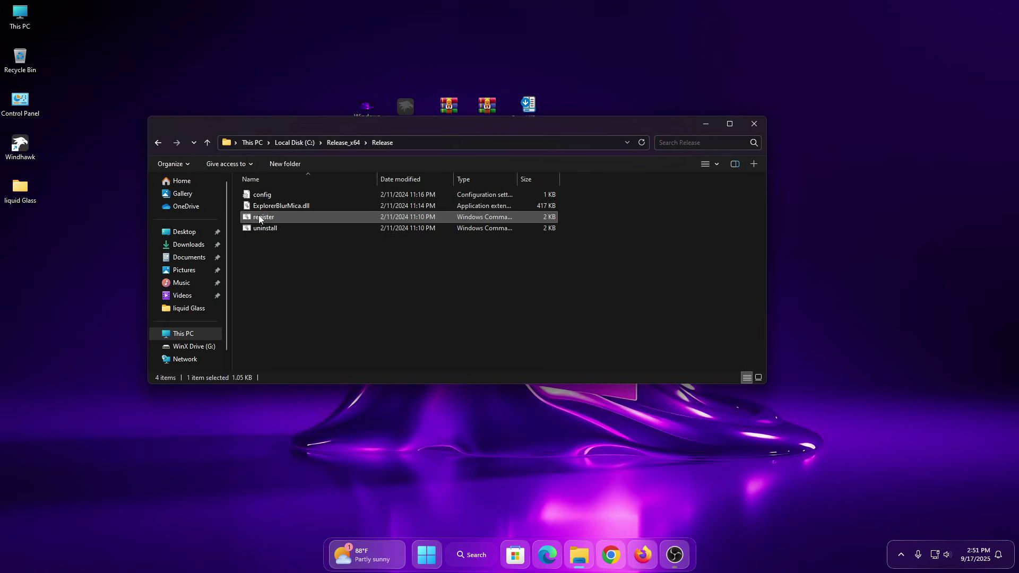
{"action": "left_click", "coordinate": [318, 262]}
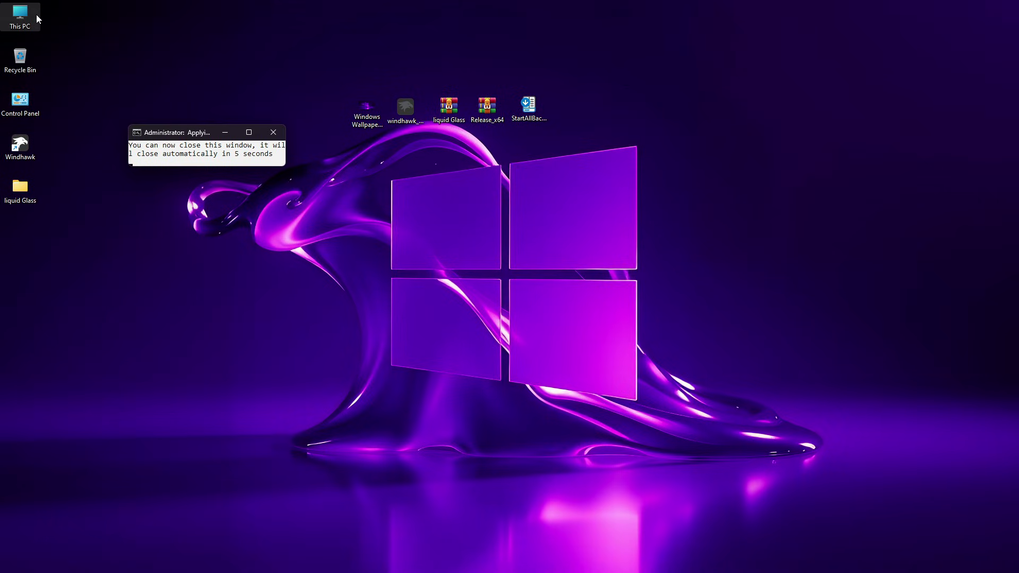
Reopen This PC to check the blurred Explorer window, and go into Local Disk (C:).
{"action": "right_click", "coordinate": [36, 15]}
{"action": "left_click", "coordinate": [41, 20]}
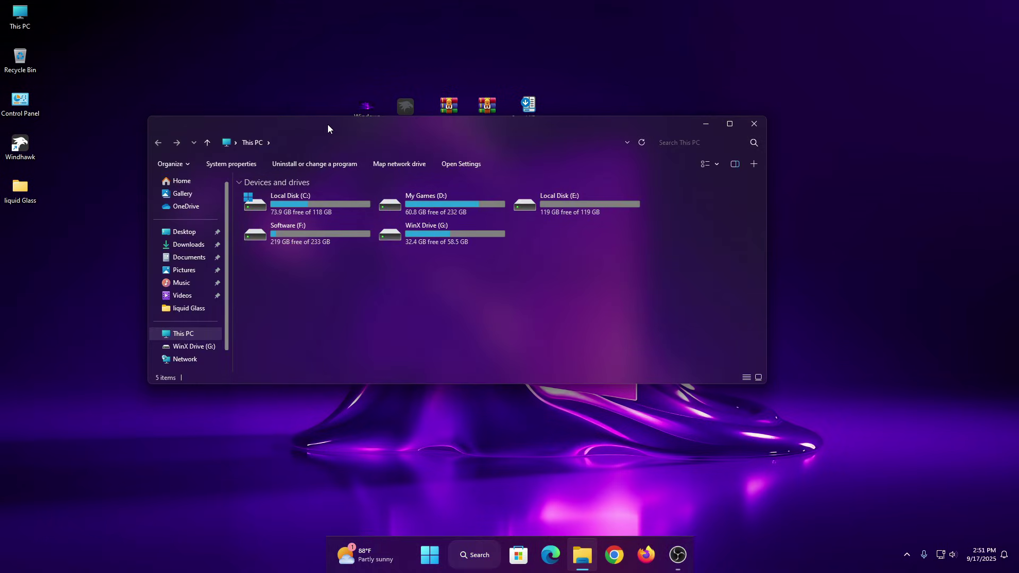
{"action": "left_click_drag", "start_coordinate": [326, 126], "coordinate": [332, 106]}
{"action": "left_click", "coordinate": [294, 181]}
{"action": "right_click", "coordinate": [294, 182]}
{"action": "left_click", "coordinate": [326, 196]}
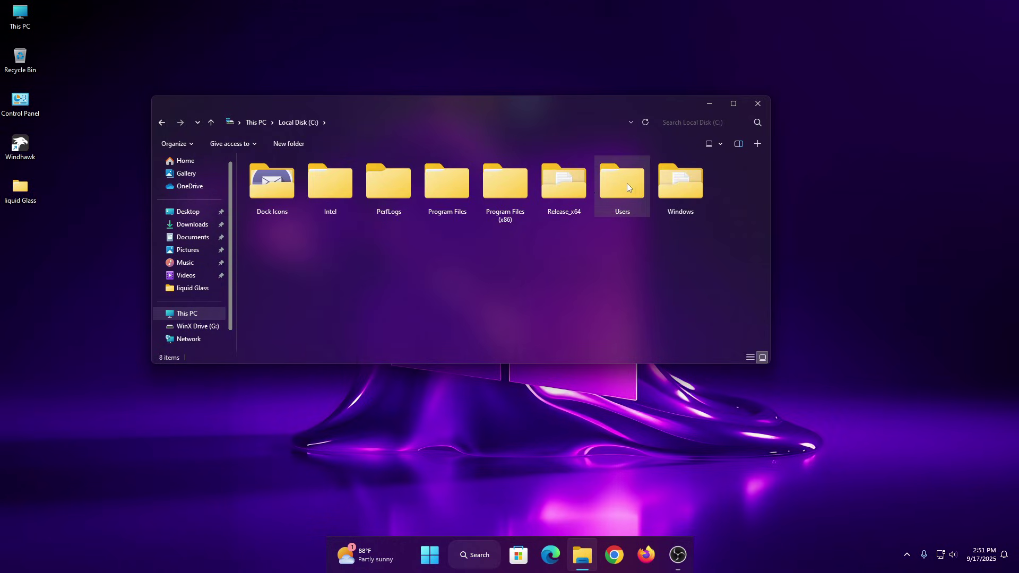
Open the config file from the Release folder inside Release_x64.
{"action": "left_click", "coordinate": [562, 186]}
{"action": "right_click", "coordinate": [560, 192]}
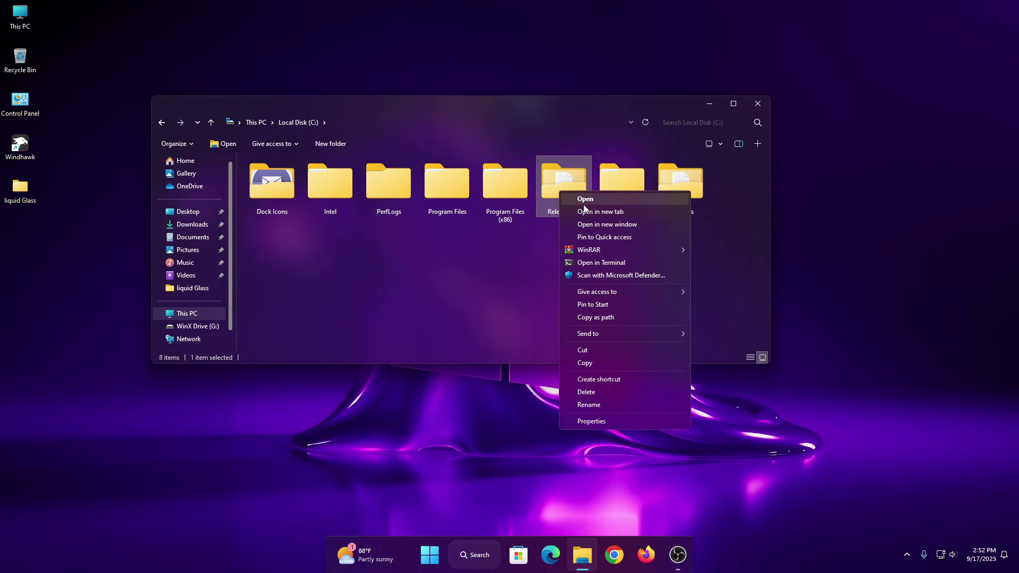
{"action": "left_click", "coordinate": [585, 199]}
{"action": "left_click", "coordinate": [261, 175]}
{"action": "right_click", "coordinate": [258, 174]}
{"action": "left_click", "coordinate": [275, 185]}
{"action": "left_click", "coordinate": [278, 175]}
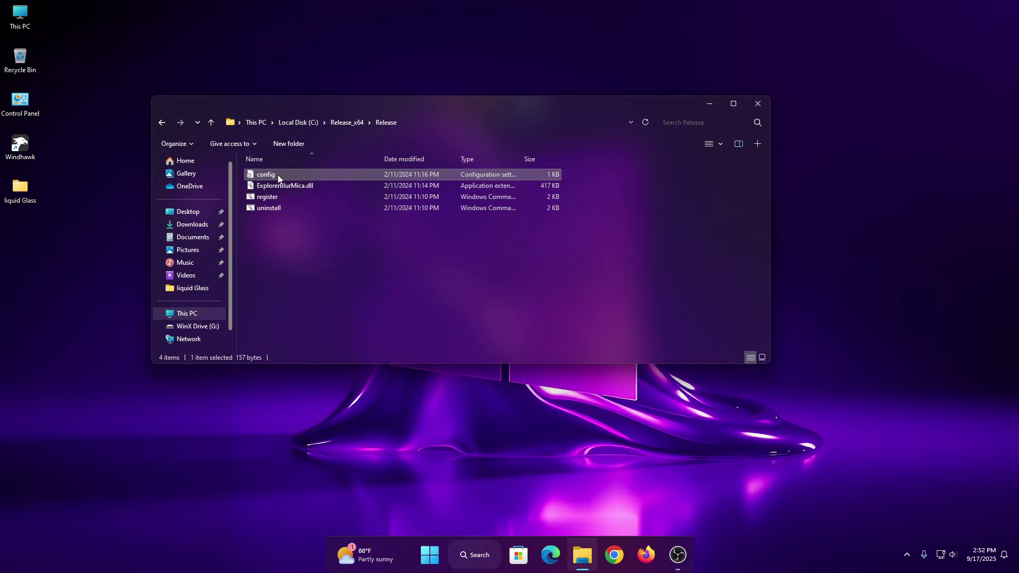
{"action": "right_click", "coordinate": [276, 174]}
{"action": "left_click", "coordinate": [293, 184]}
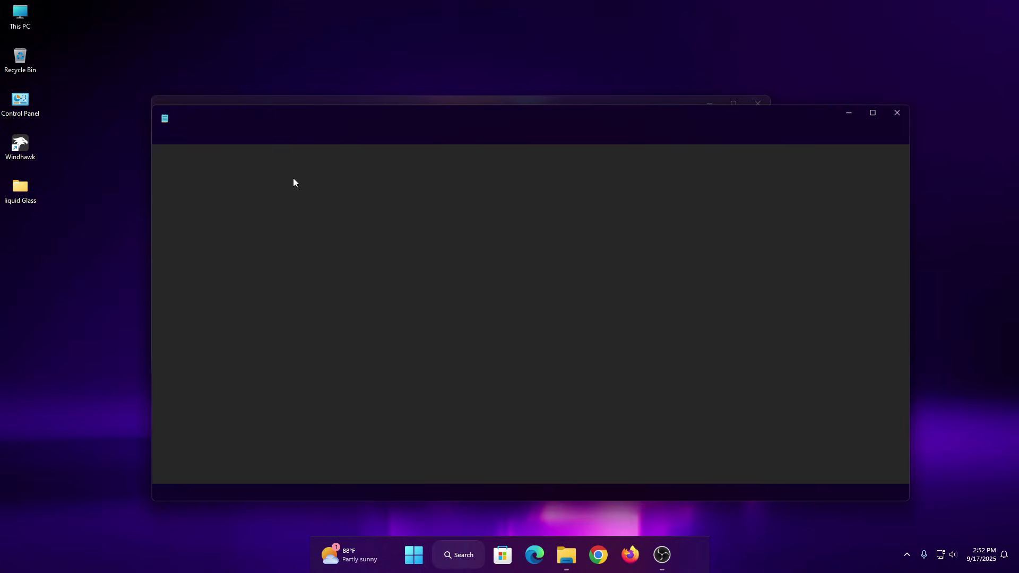
Set showLine to False in config.ini, save the file, and close both the editor and the Explorer window.
{"action": "double_click", "coordinate": [224, 207]}
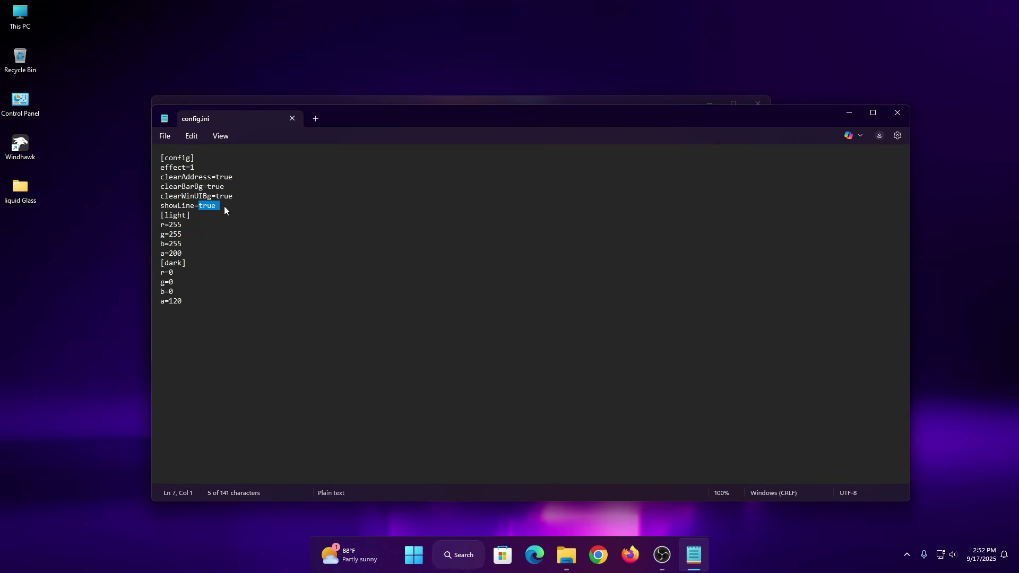
{"action": "type", "text": "Fals"}
{"action": "left_click", "coordinate": [165, 136]}
{"action": "left_click", "coordinate": [183, 238]}
{"action": "left_click", "coordinate": [888, 112]}
{"action": "left_click", "coordinate": [757, 103]}
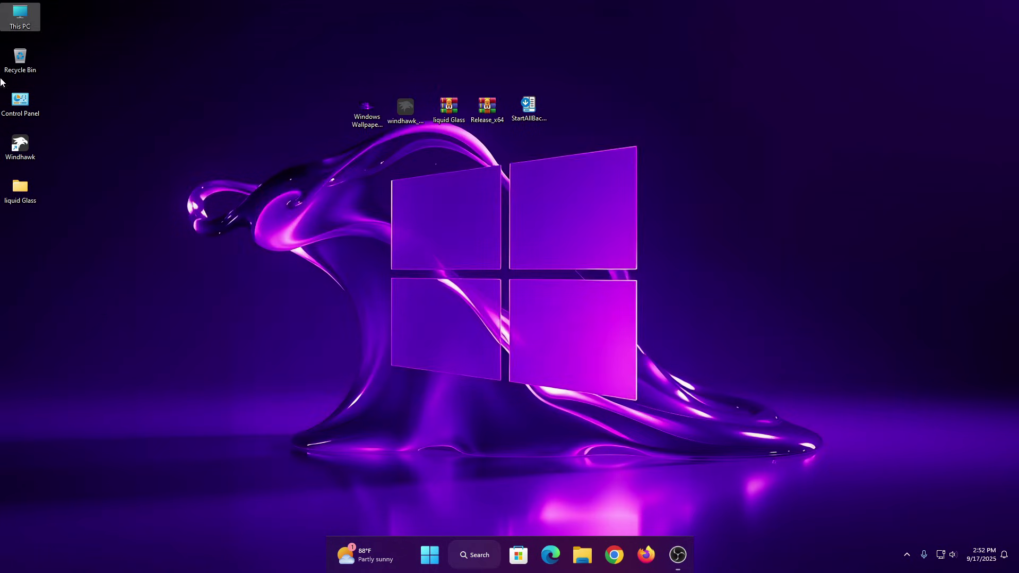
Reopen This PC to check the Explorer window after the config change, and close it.
{"action": "right_click", "coordinate": [18, 13]}
{"action": "left_click", "coordinate": [44, 25]}
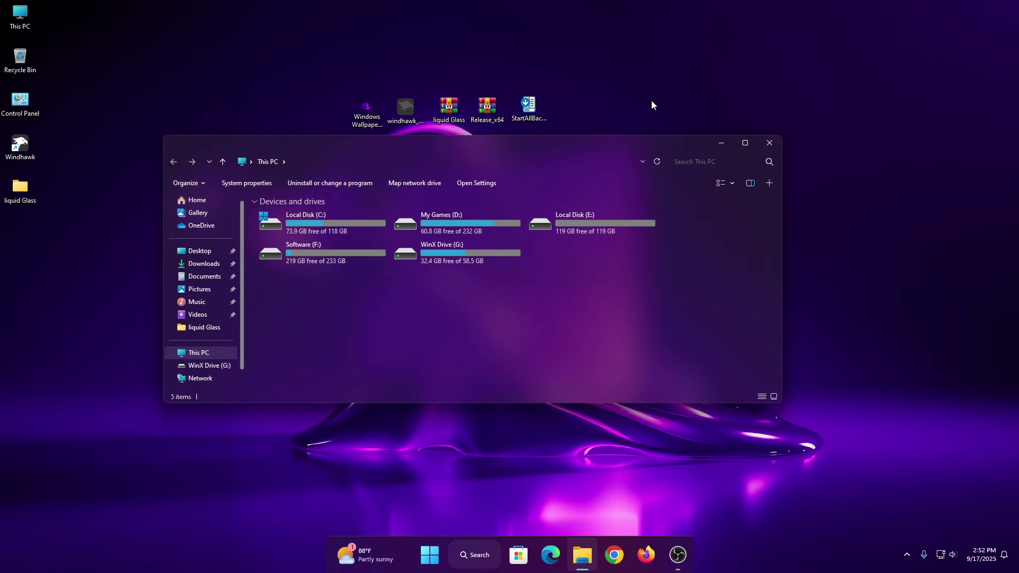
{"action": "left_click", "coordinate": [769, 143]}
Hide the desktop icons.
{"action": "right_click", "coordinate": [696, 215]}
{"action": "left_click", "coordinate": [702, 206]}
{"action": "right_click", "coordinate": [701, 206]}
{"action": "mouse_move", "coordinate": [706, 197]}
{"action": "left_click", "coordinate": [812, 270]}
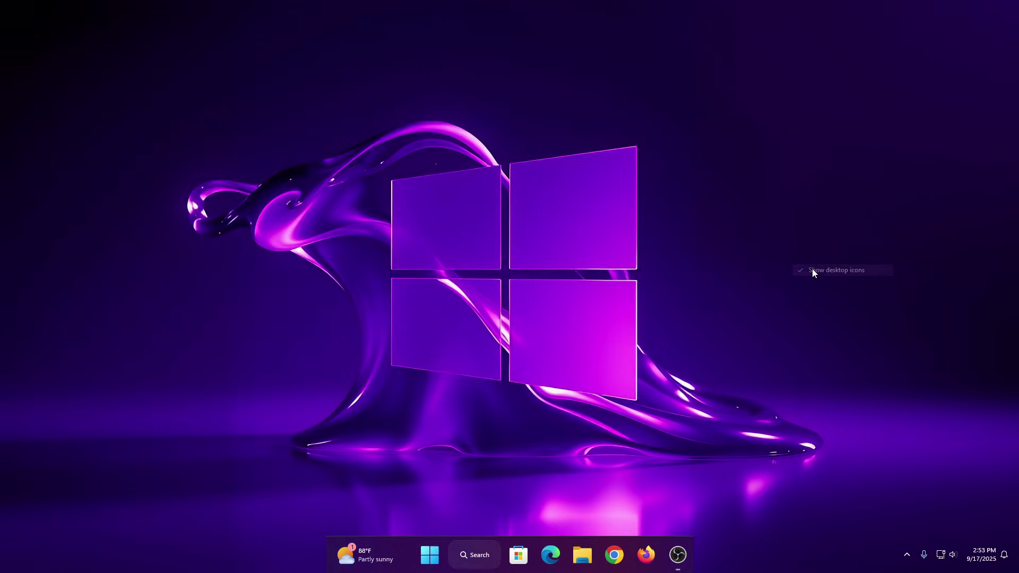
Check how the Start menu and the calendar flyout look on the cleared desktop.
{"action": "left_click", "coordinate": [433, 554]}
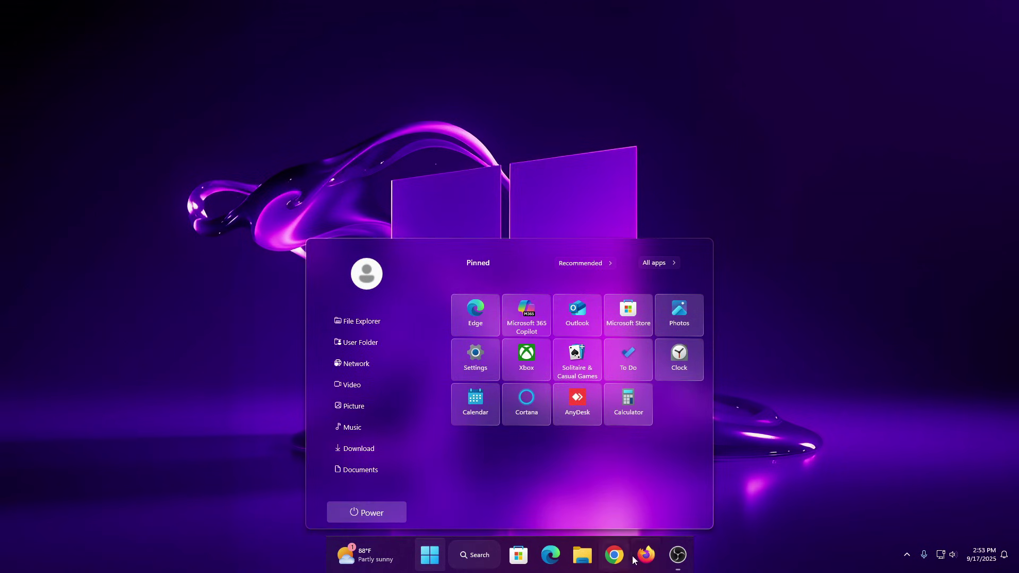
{"action": "left_click", "coordinate": [983, 555]}
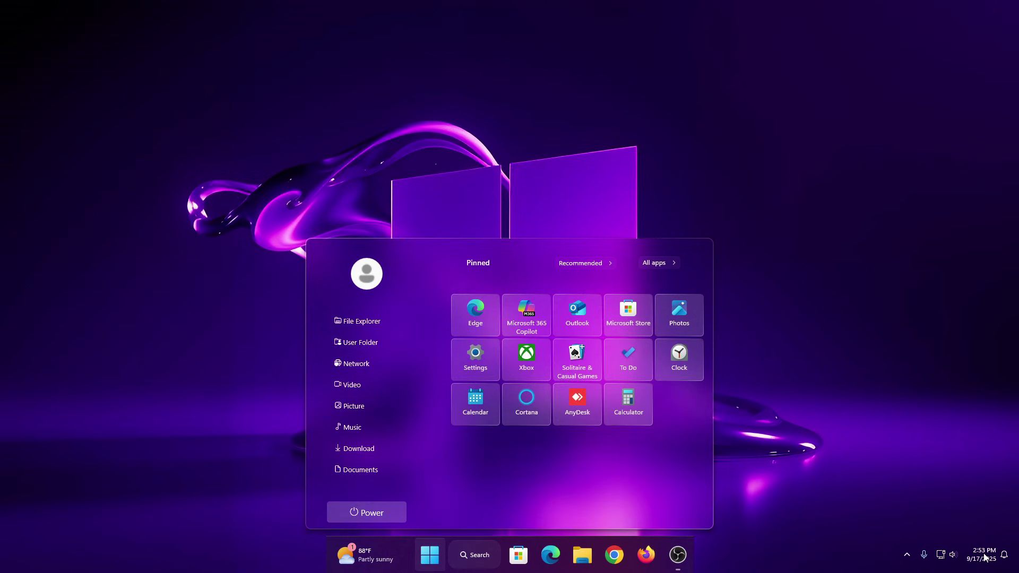